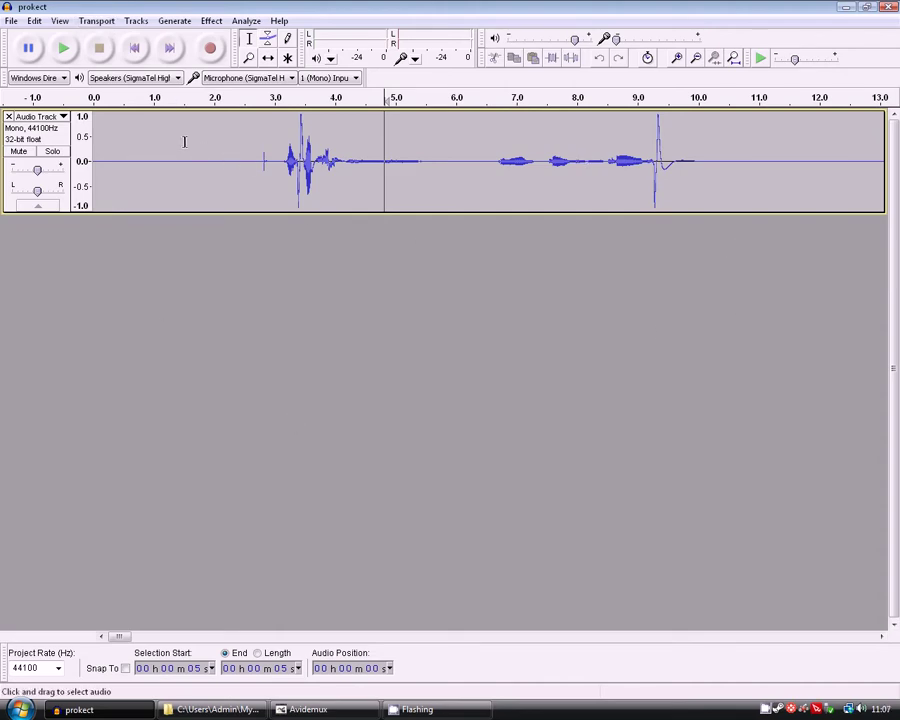
# Place the Audacity edit position near 1.5 seconds, then at 6 seconds.
pyautogui.click(184, 140)
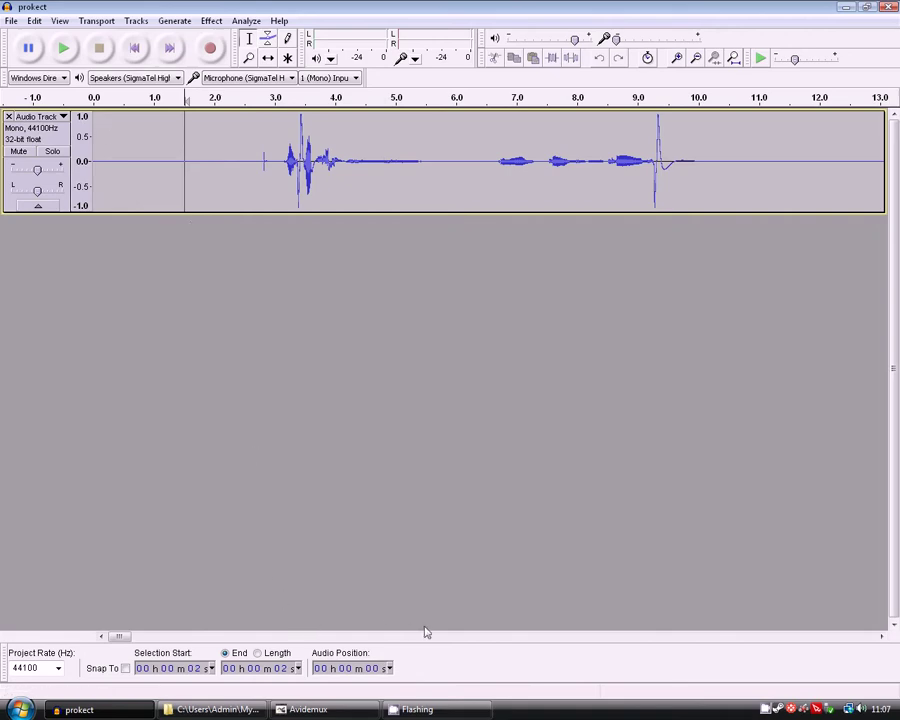
pyautogui.moveTo(120, 637); pyautogui.dragTo(86, 619)
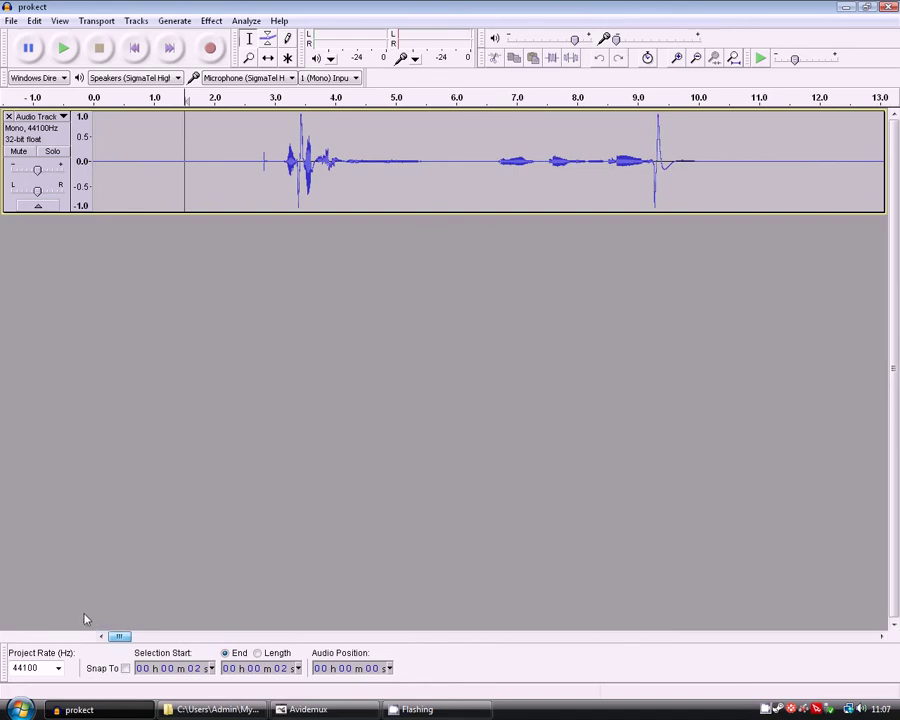
pyautogui.click(11, 20)
pyautogui.moveTo(101, 200)
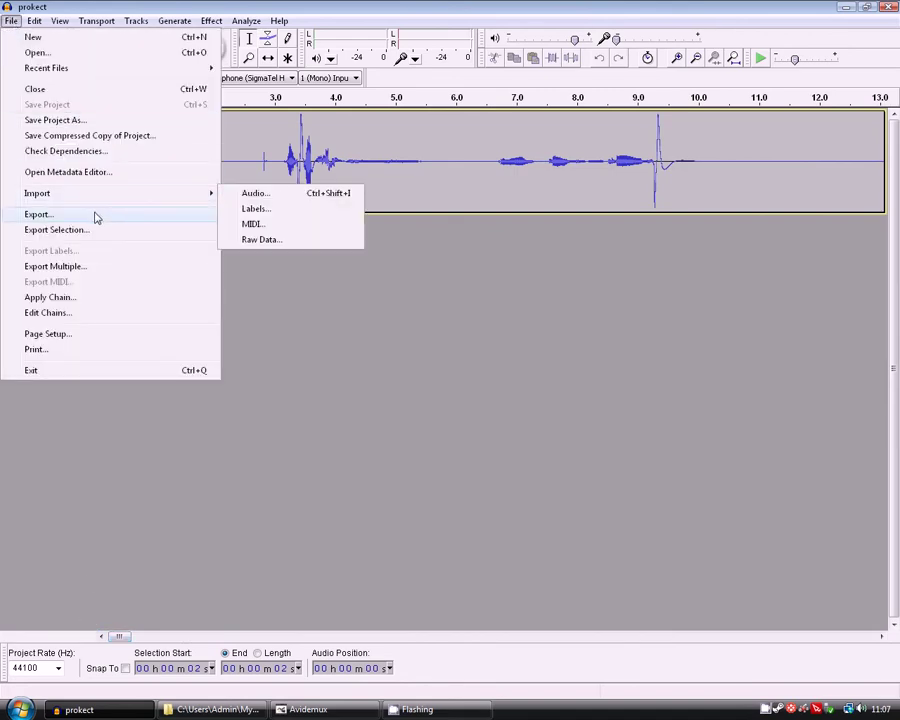
pyautogui.click(470, 202)
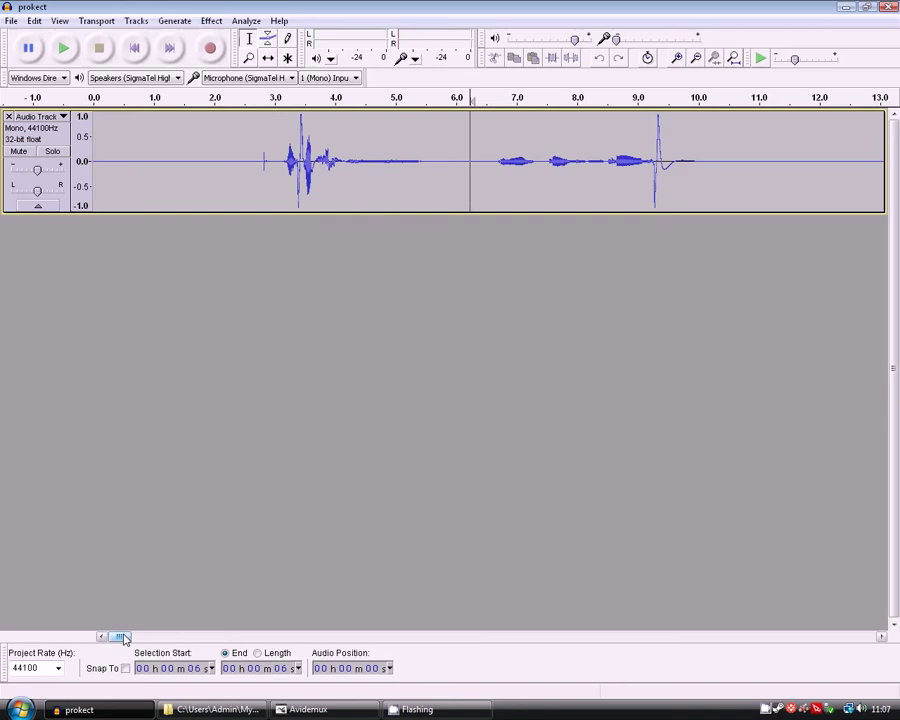
pyautogui.moveTo(118, 636)
pyautogui.mouseDown()
pyautogui.moveTo(257, 633)
pyautogui.moveTo(122, 616)
pyautogui.mouseUp()
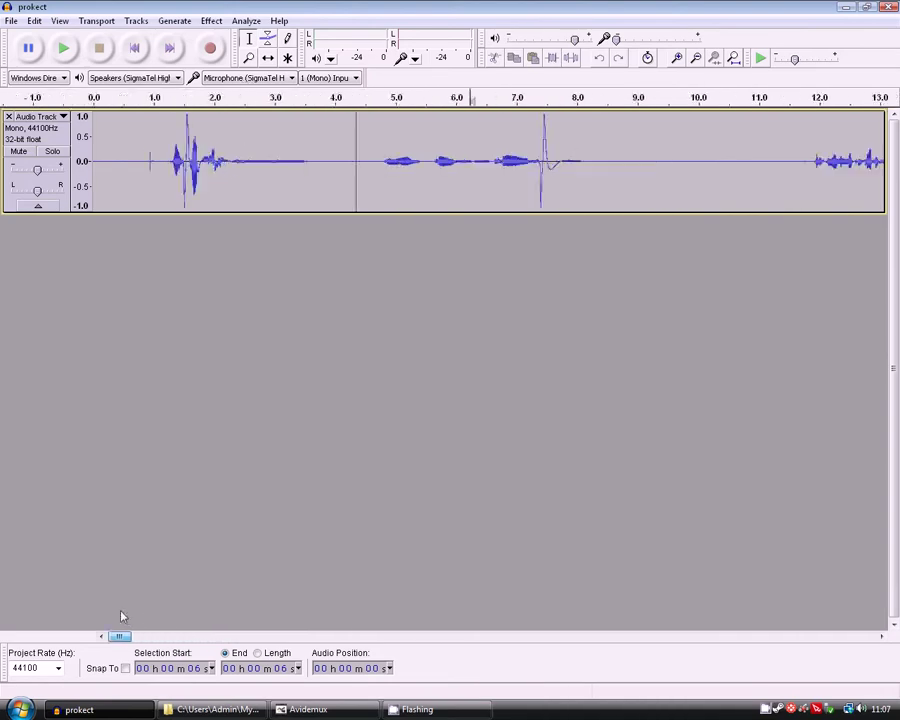
# Export the project as WAV signed 16-bit PCM to the Desktop as prokect.wav.
pyautogui.click(11, 20)
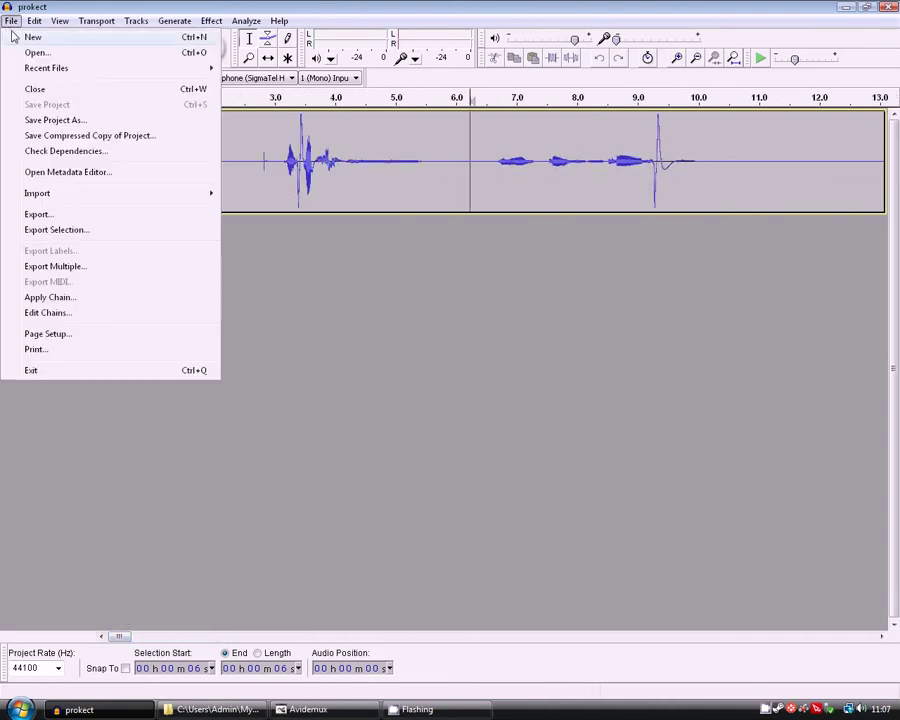
pyautogui.click(74, 215)
pyautogui.click(187, 286)
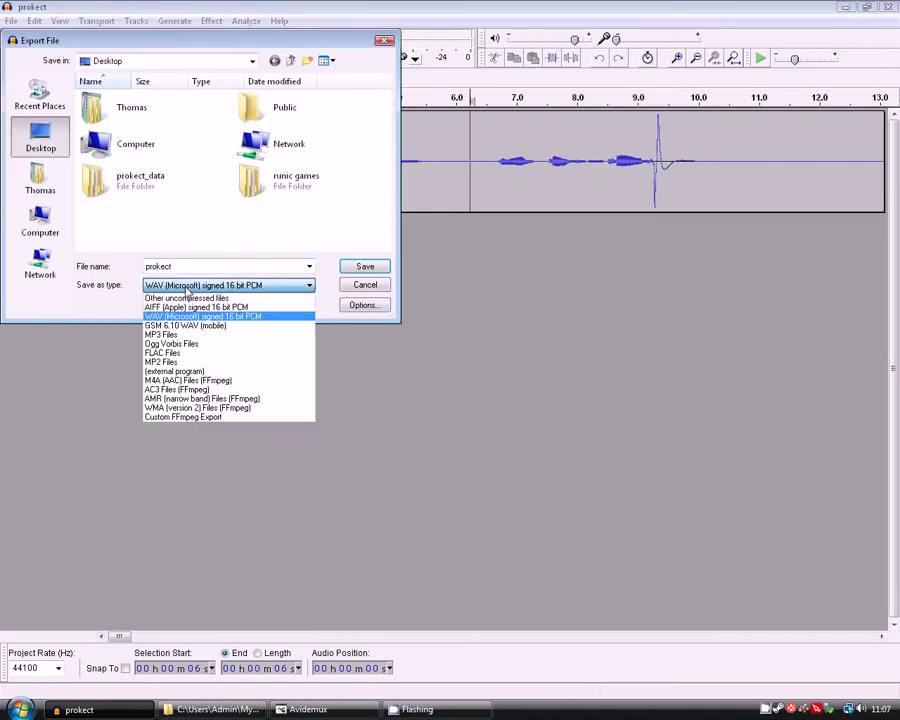
pyautogui.click(187, 286)
pyautogui.doubleClick(187, 265)
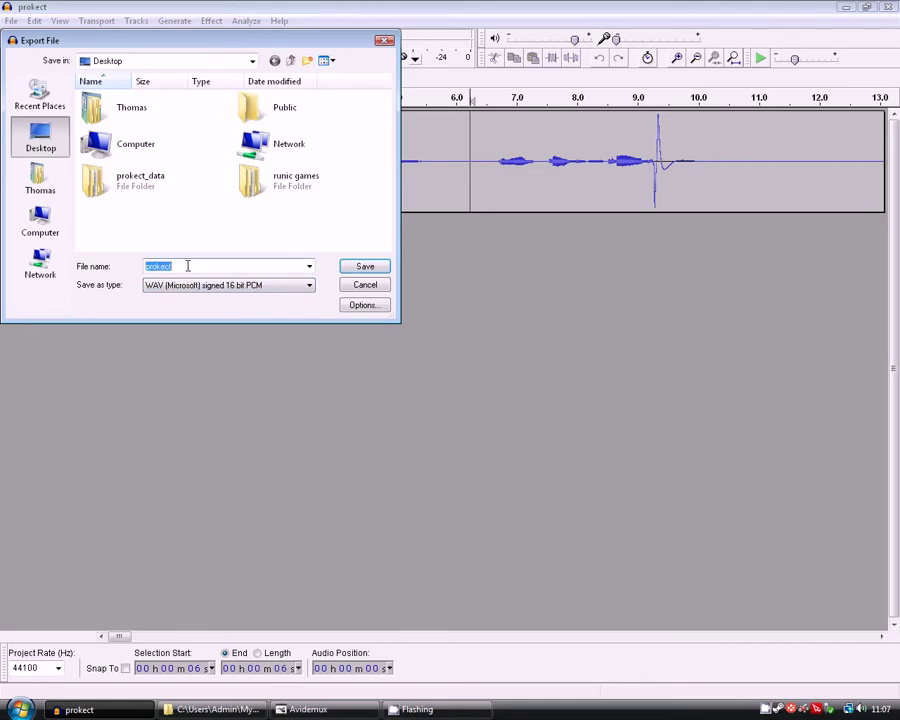
pyautogui.click(187, 265)
pyautogui.write('.wav')
pyautogui.click(364, 266)
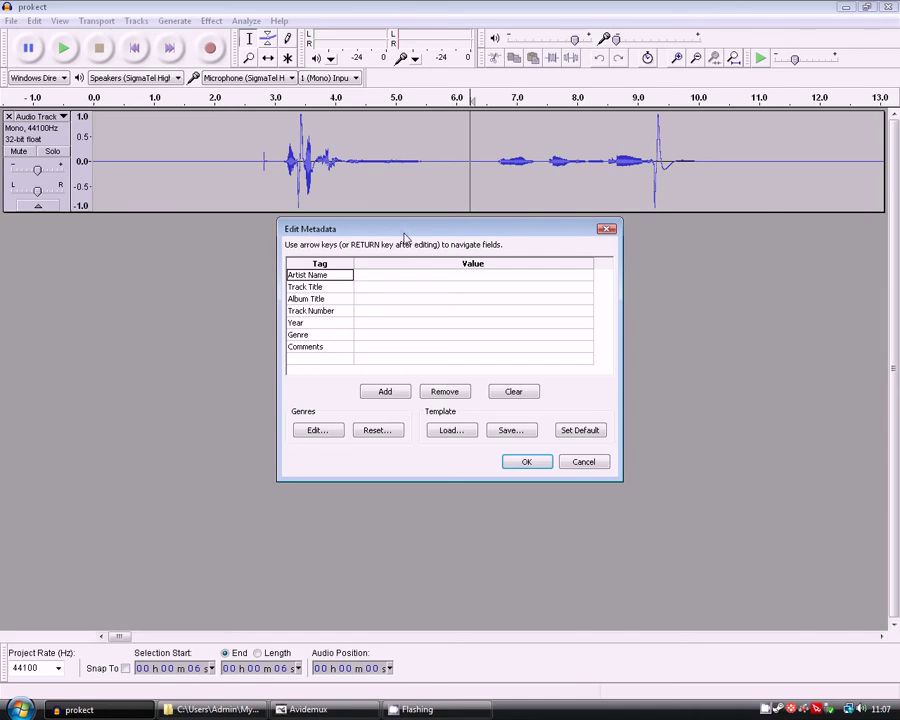
pyautogui.click(533, 468)
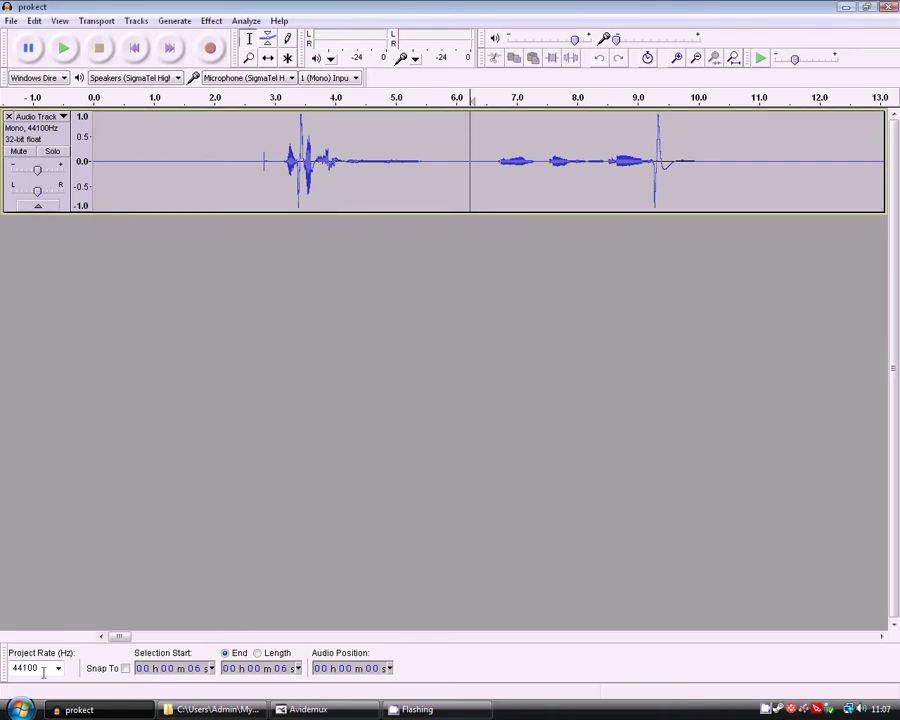
# Minimise Audacity, look over 15.mov in the Super Monday Night Combat folder, then hide Explorer.
pyautogui.click(90, 709)
pyautogui.click(212, 709)
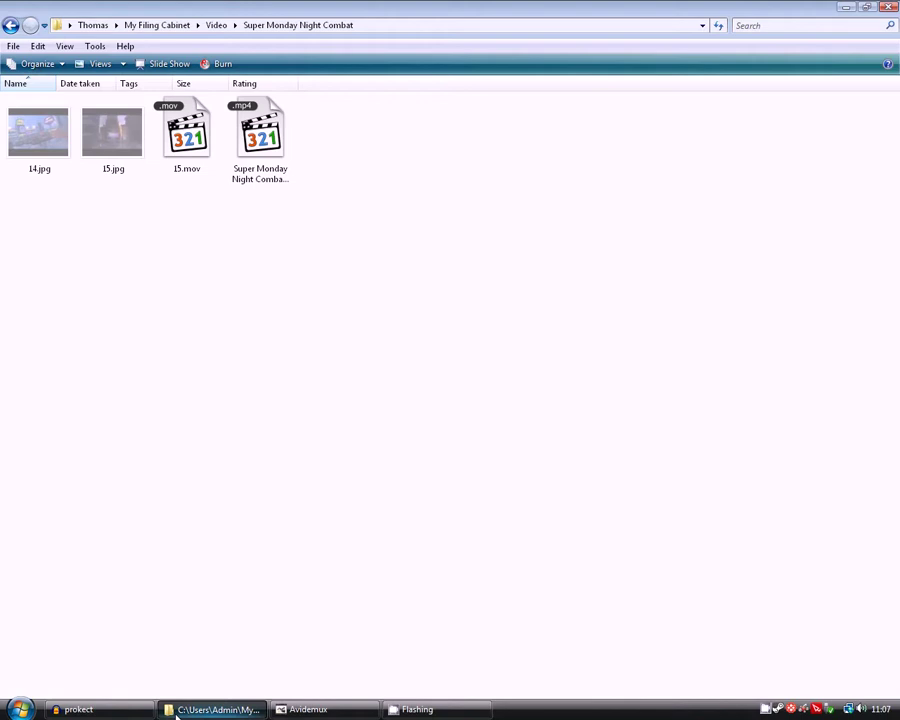
pyautogui.moveTo(172, 158)
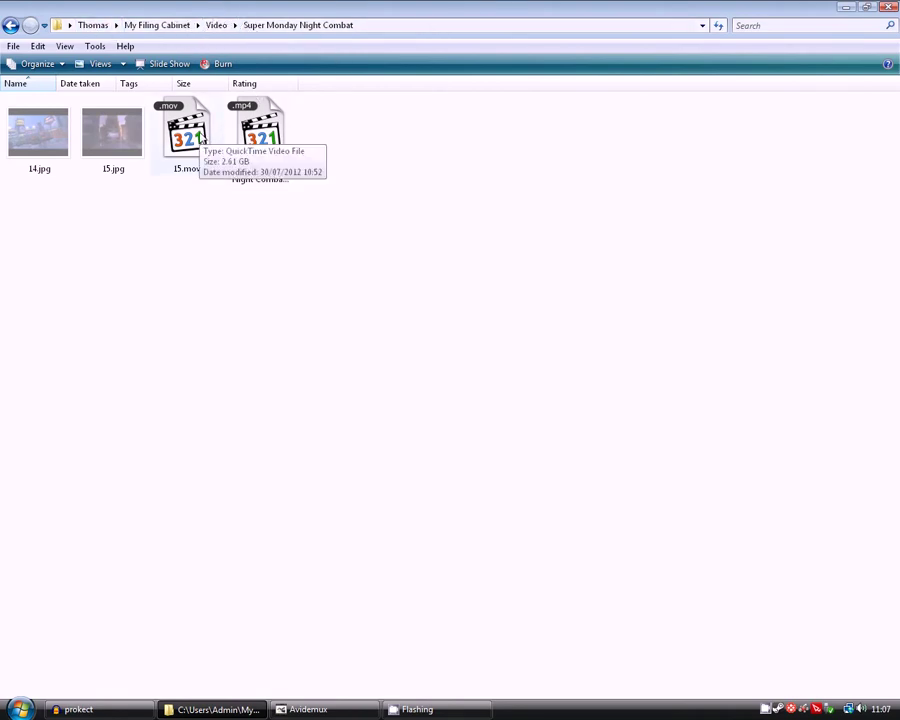
pyautogui.click(215, 709)
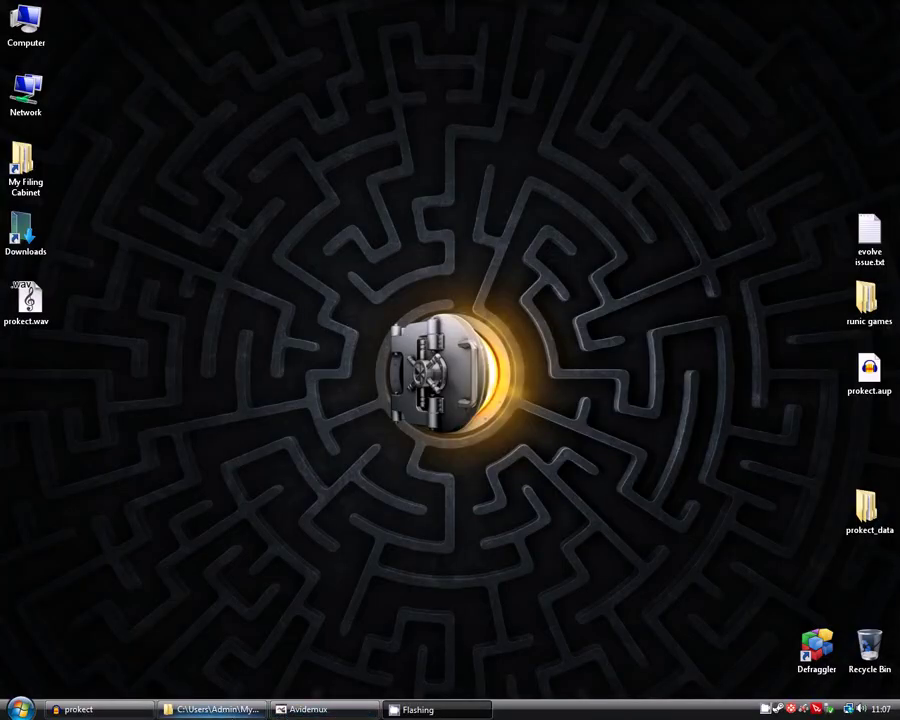
# Open 15.mov in Avidemux by dragging it over, and maximise the window.
pyautogui.click(215, 709)
pyautogui.moveTo(210, 164); pyautogui.dragTo(232, 238)
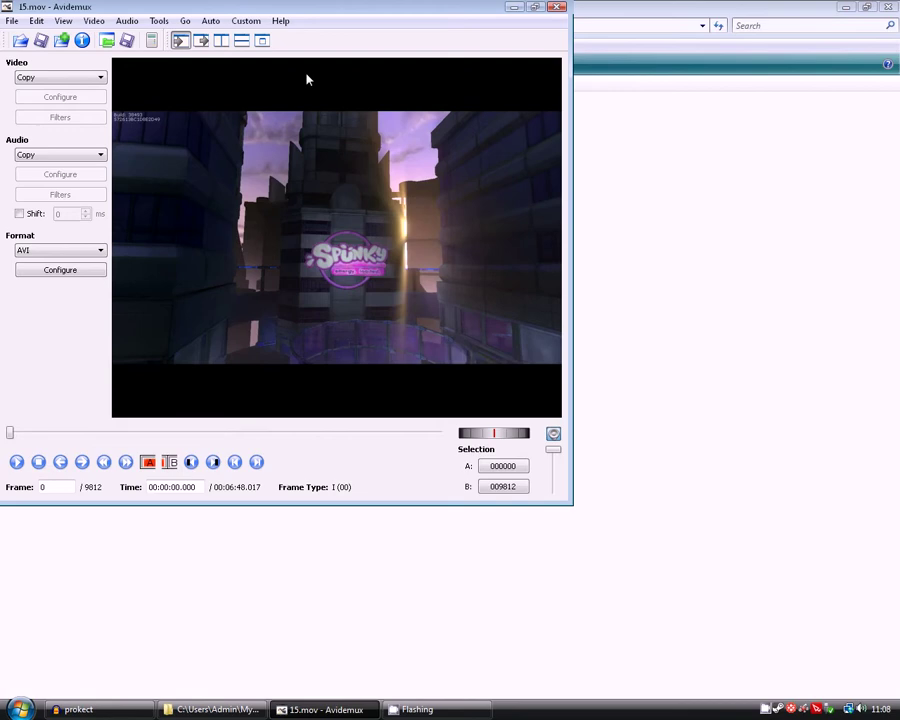
pyautogui.moveTo(357, 6); pyautogui.dragTo(449, 74)
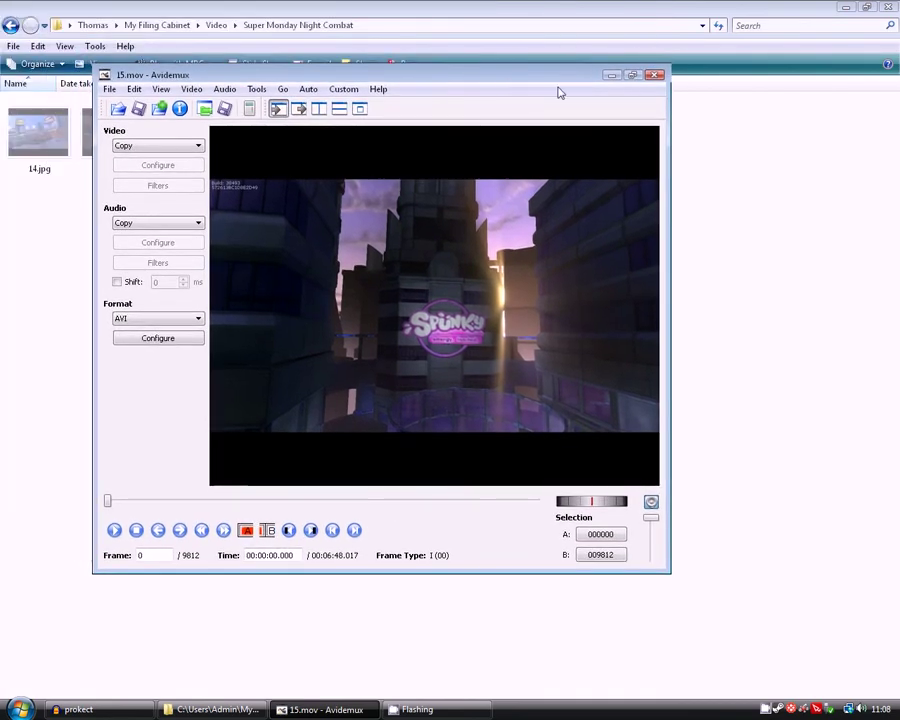
pyautogui.moveTo(620, 76); pyautogui.dragTo(723, 169)
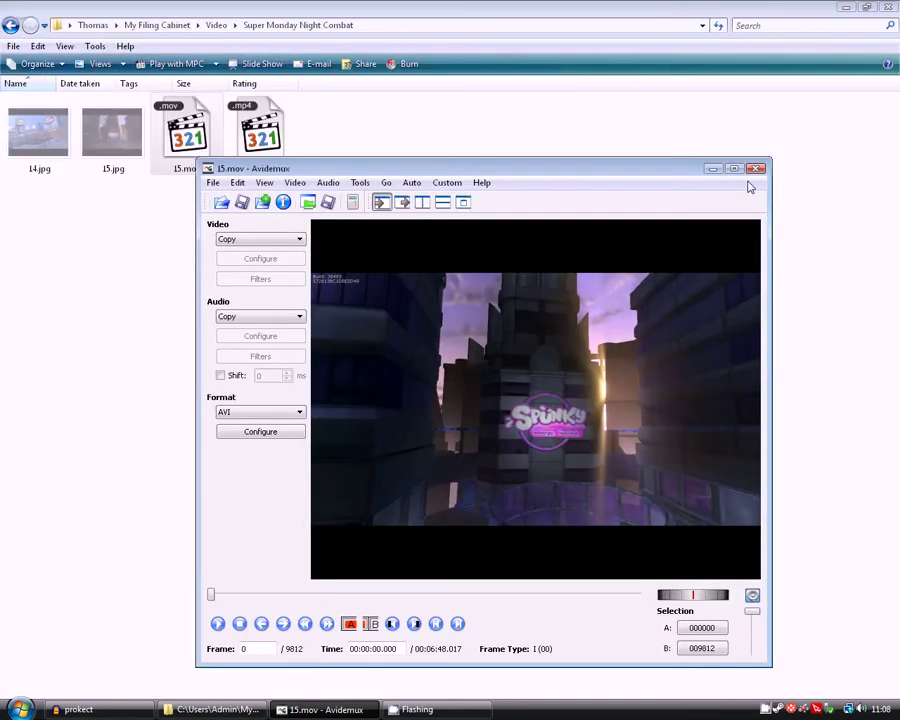
pyautogui.click(734, 169)
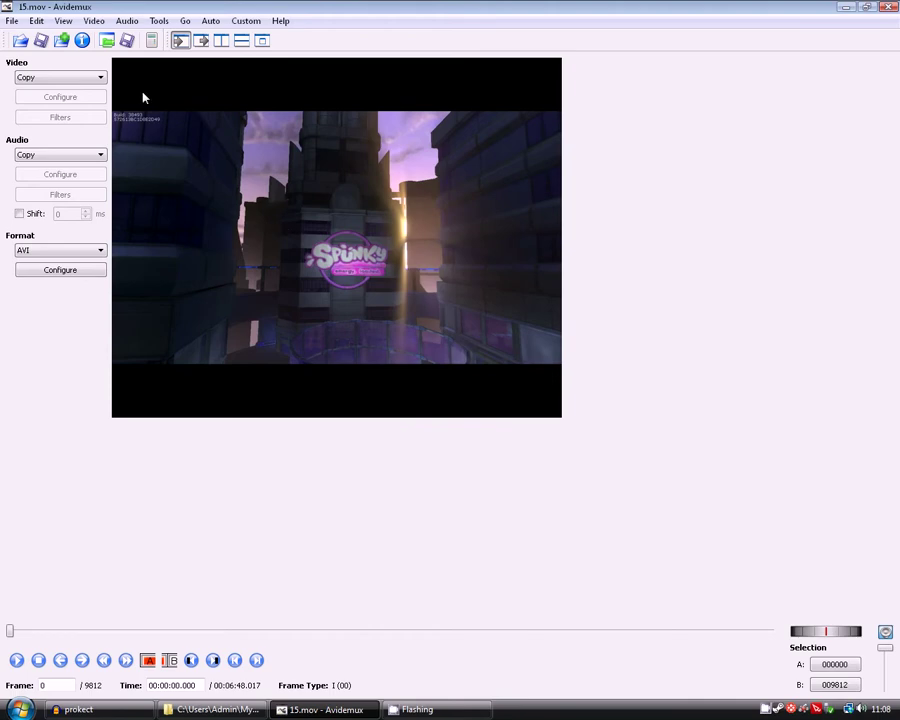
# Change the video output codec from Copy to MPEG-4 AVC.
pyautogui.click(95, 80)
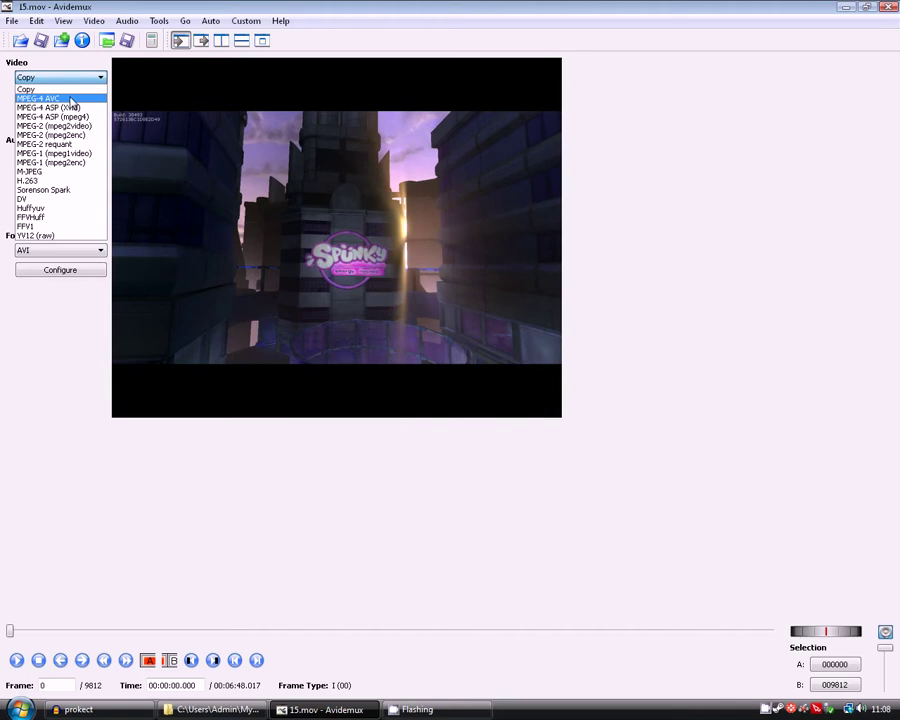
pyautogui.click(71, 99)
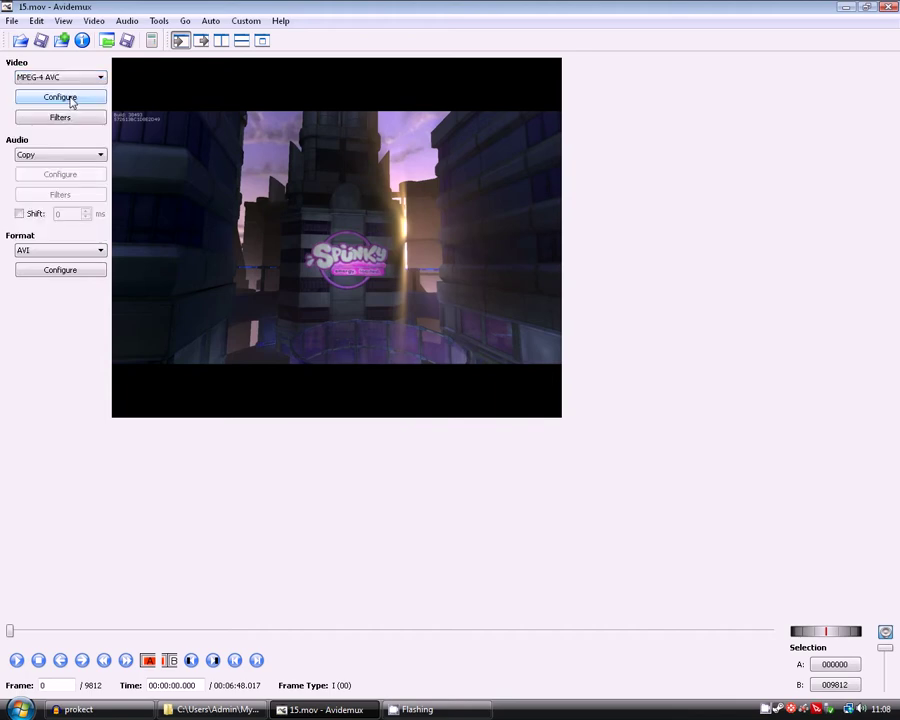
pyautogui.click(213, 709)
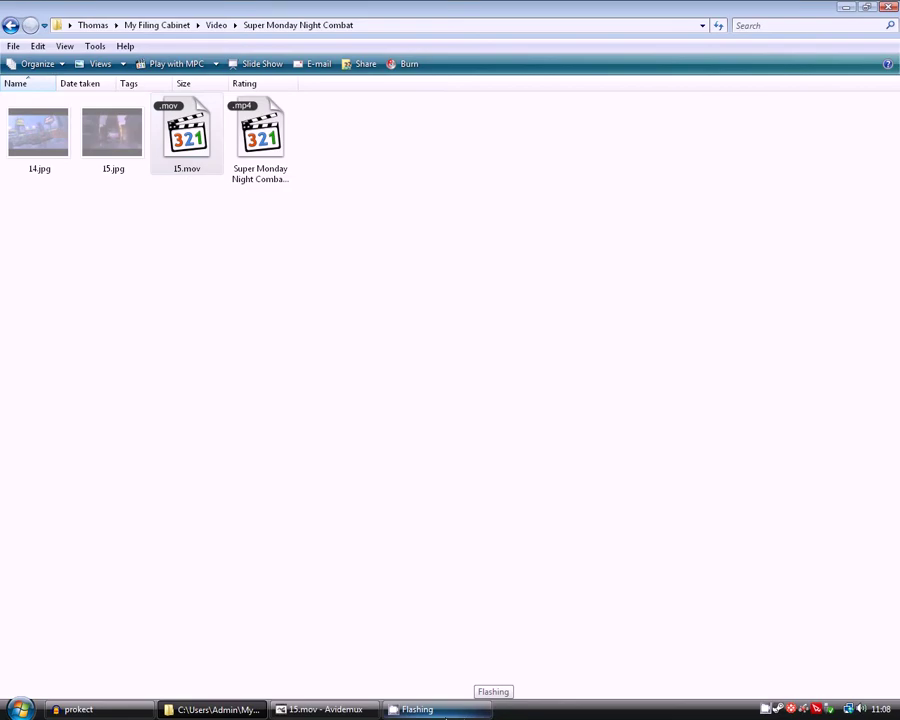
pyautogui.click(322, 709)
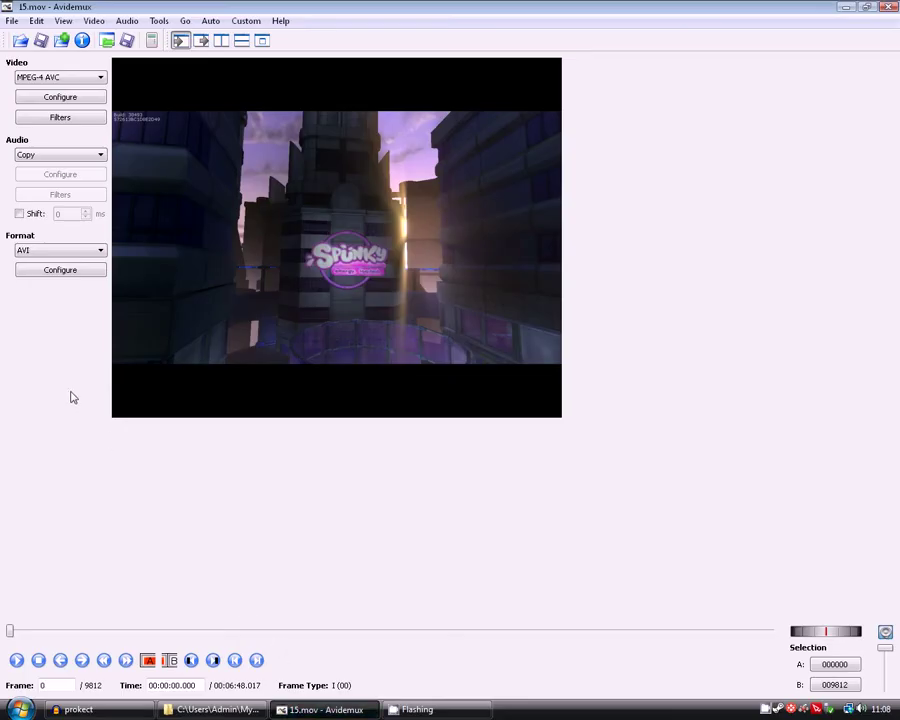
pyautogui.click(128, 21)
pyautogui.click(140, 37)
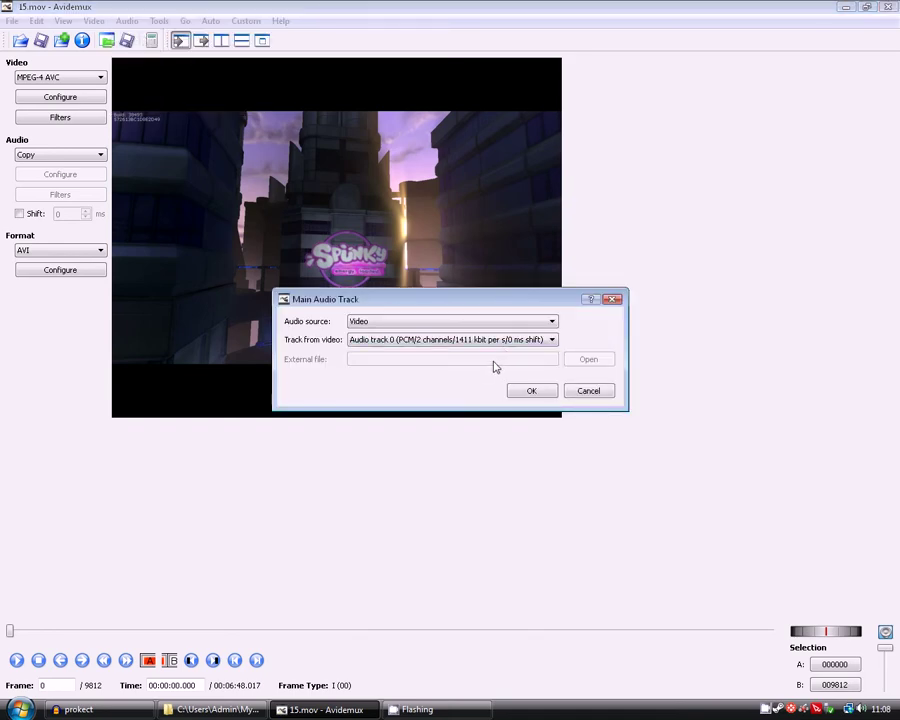
pyautogui.click(472, 323)
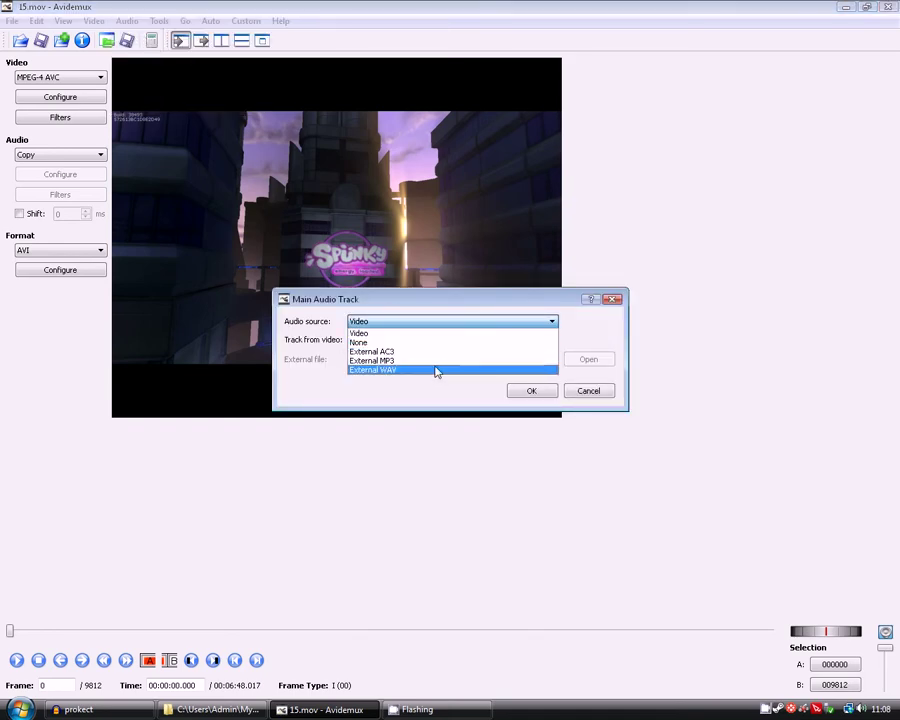
pyautogui.click(436, 371)
pyautogui.click(606, 360)
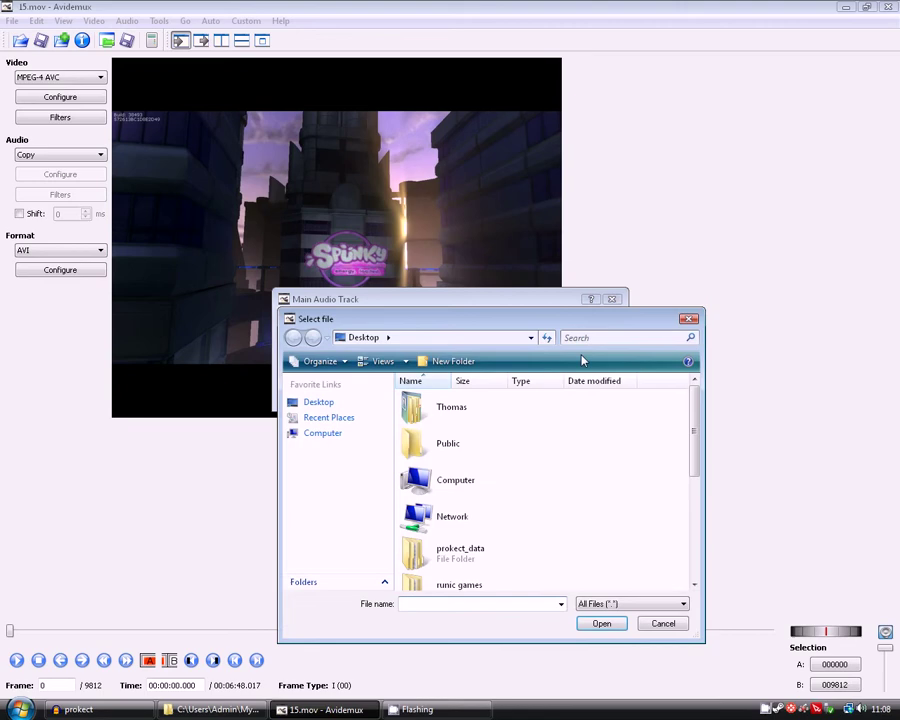
pyautogui.moveTo(697, 432); pyautogui.dragTo(685, 528)
pyautogui.click(548, 580)
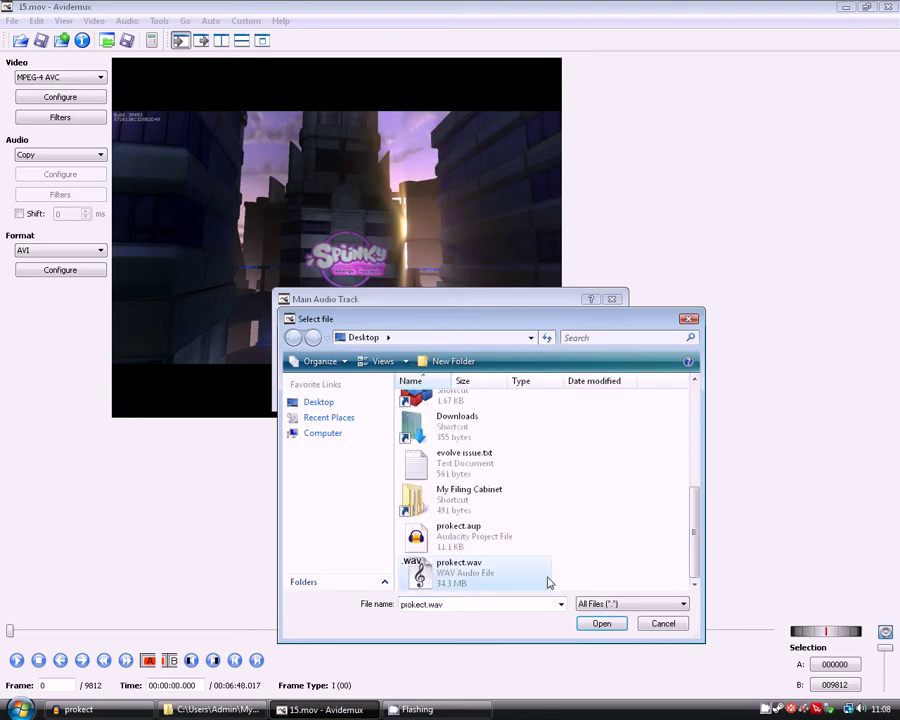
pyautogui.click(602, 623)
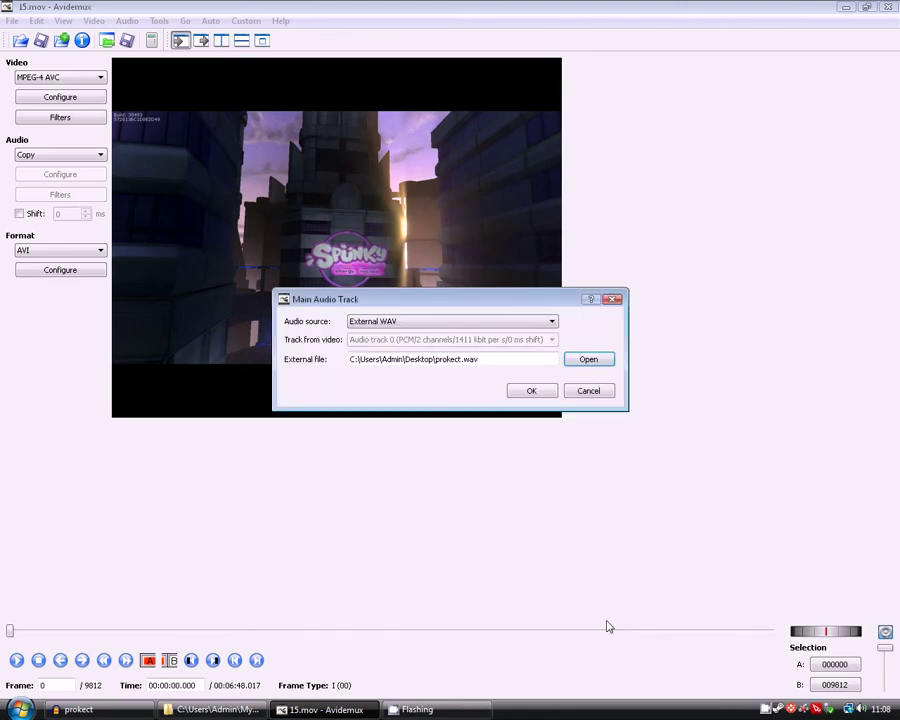
pyautogui.click(532, 391)
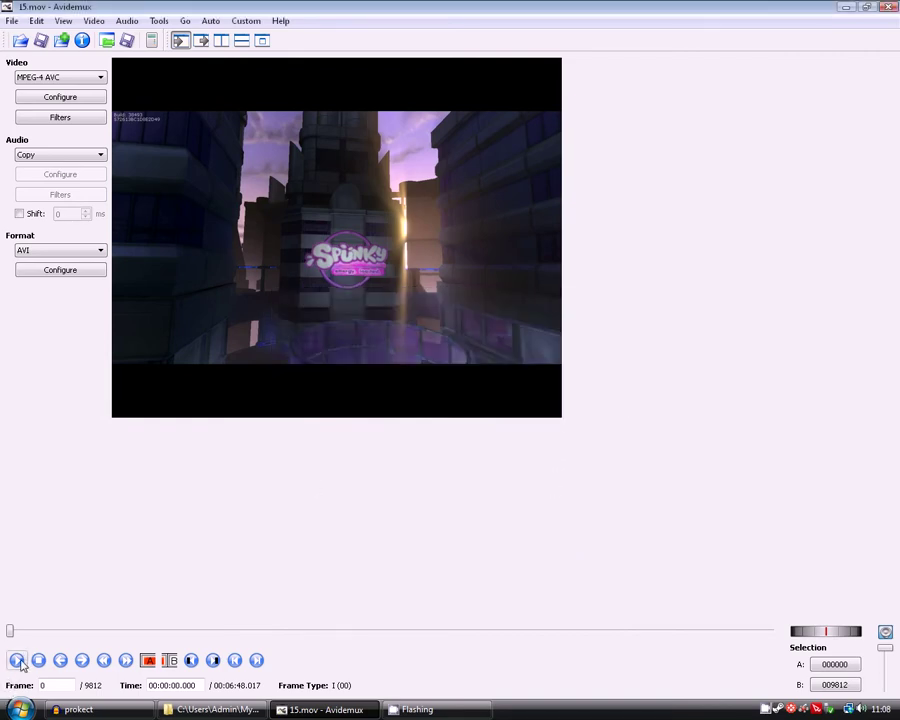
# Choose AAC (Faac) audio and give x264 Average Bitrate (Two Pass) mode at 4000 kbit/s.
pyautogui.click(100, 155)
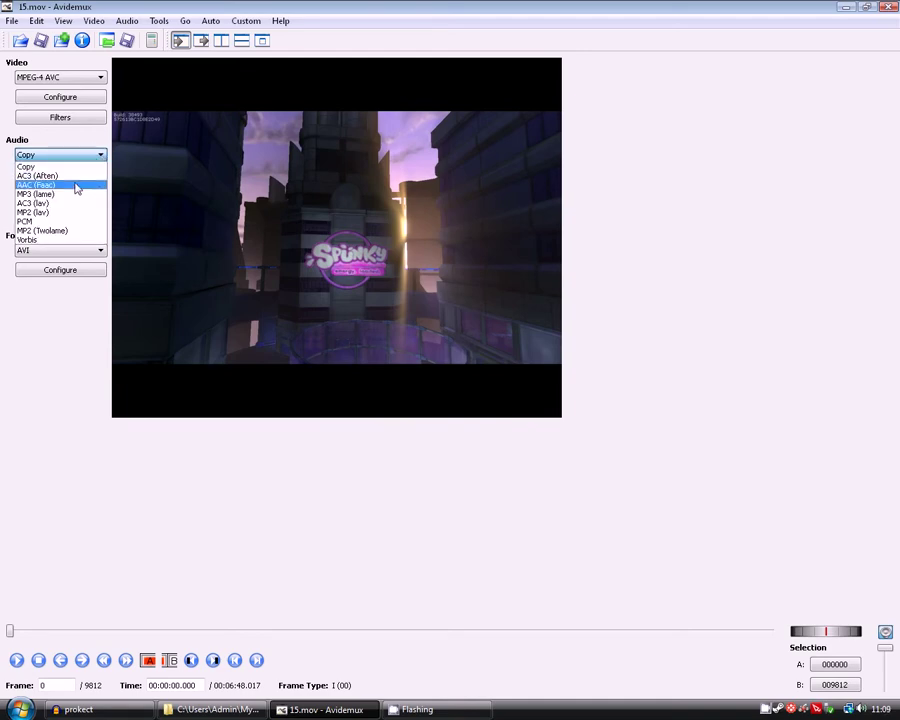
pyautogui.click(75, 186)
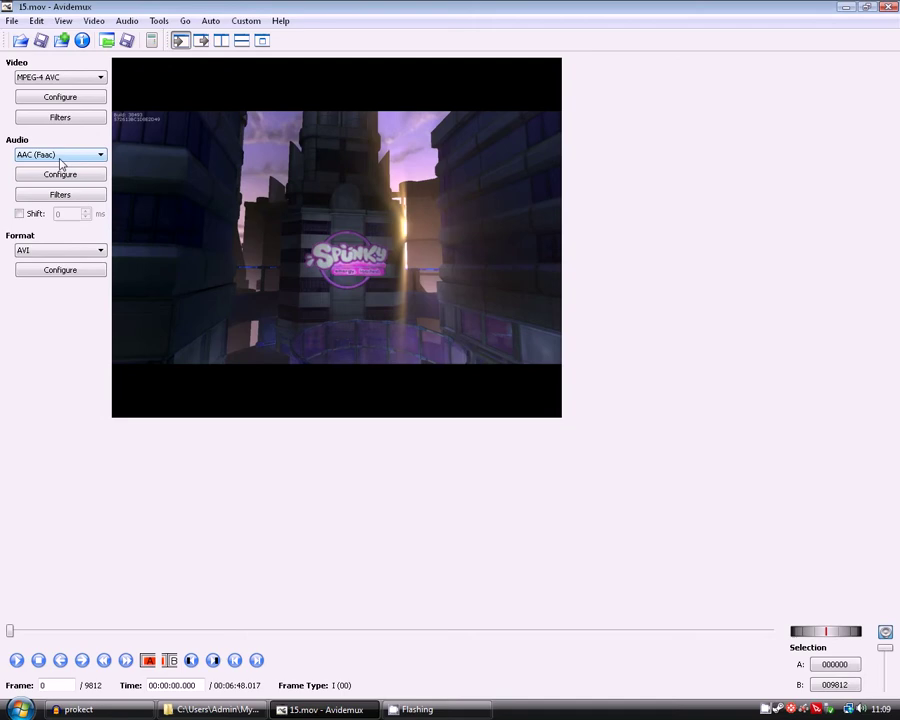
pyautogui.click(48, 97)
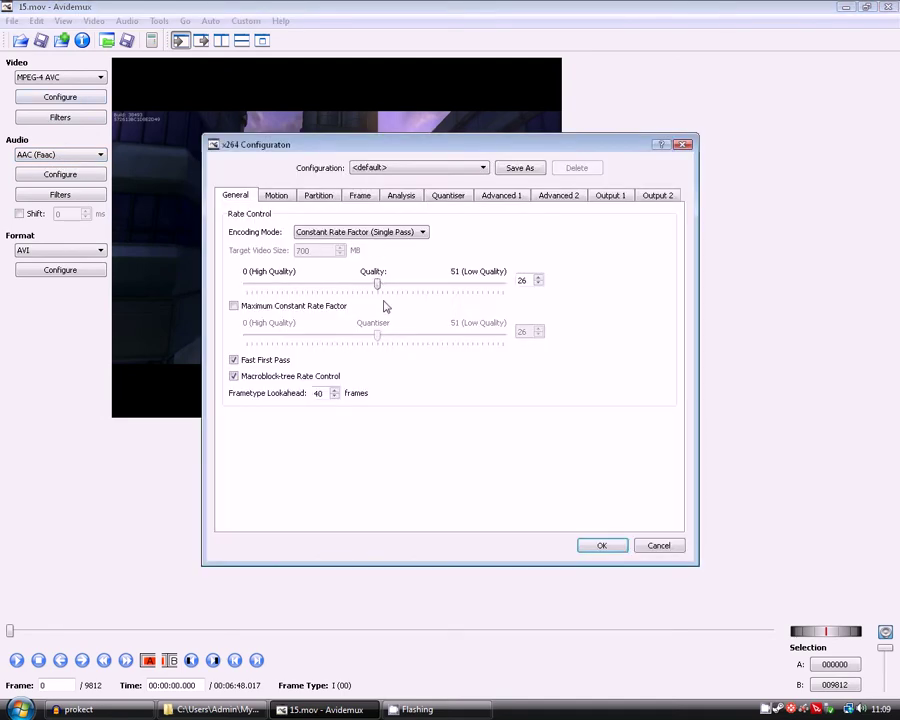
pyautogui.click(373, 234)
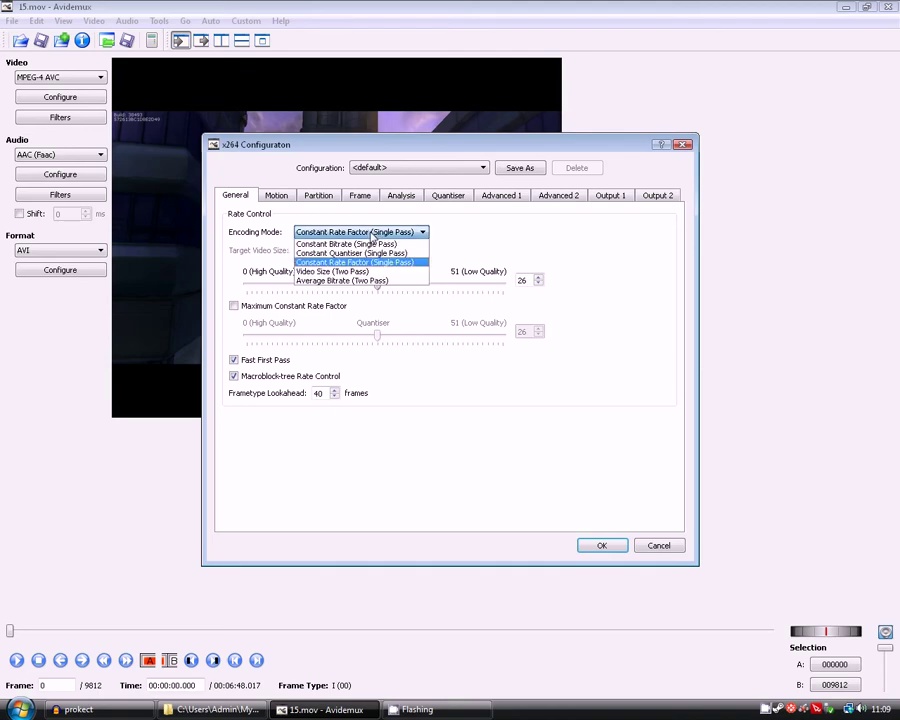
pyautogui.click(345, 280)
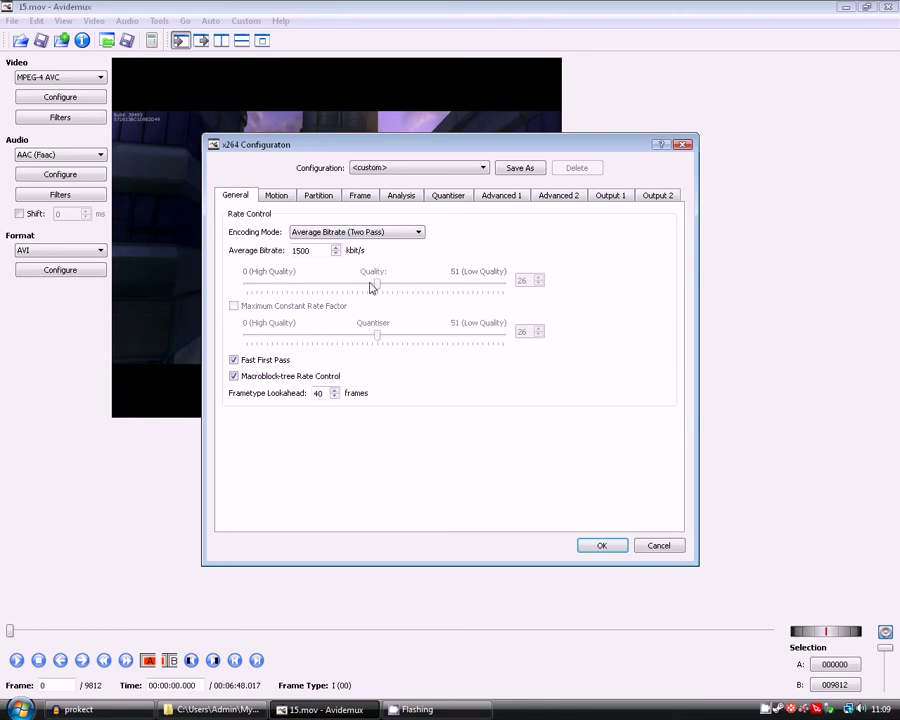
pyautogui.doubleClick(320, 252)
pyautogui.write('4000')
pyautogui.click(282, 199)
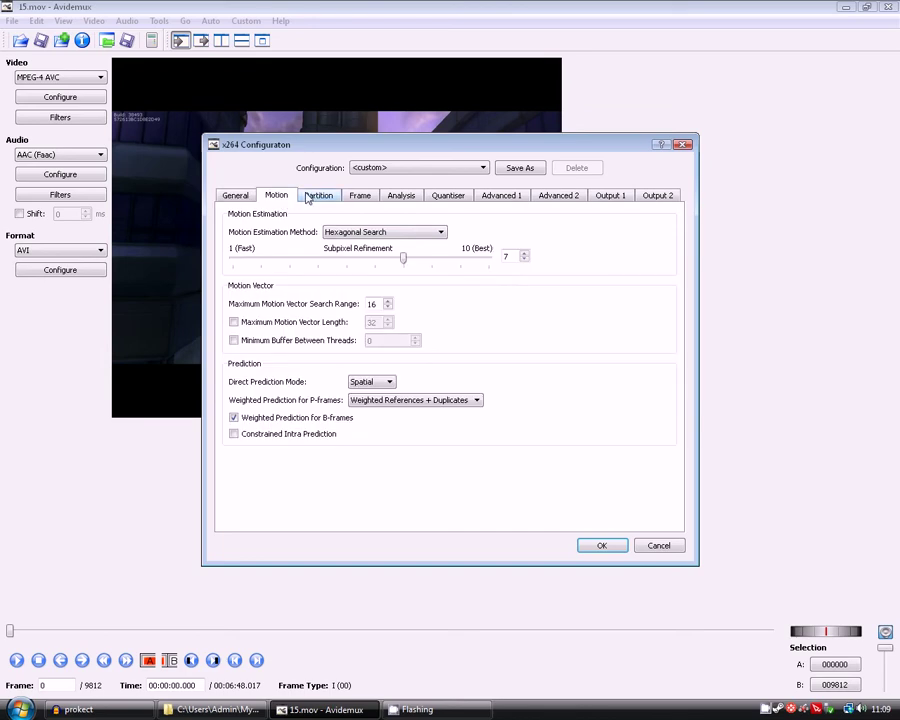
pyautogui.click(250, 196)
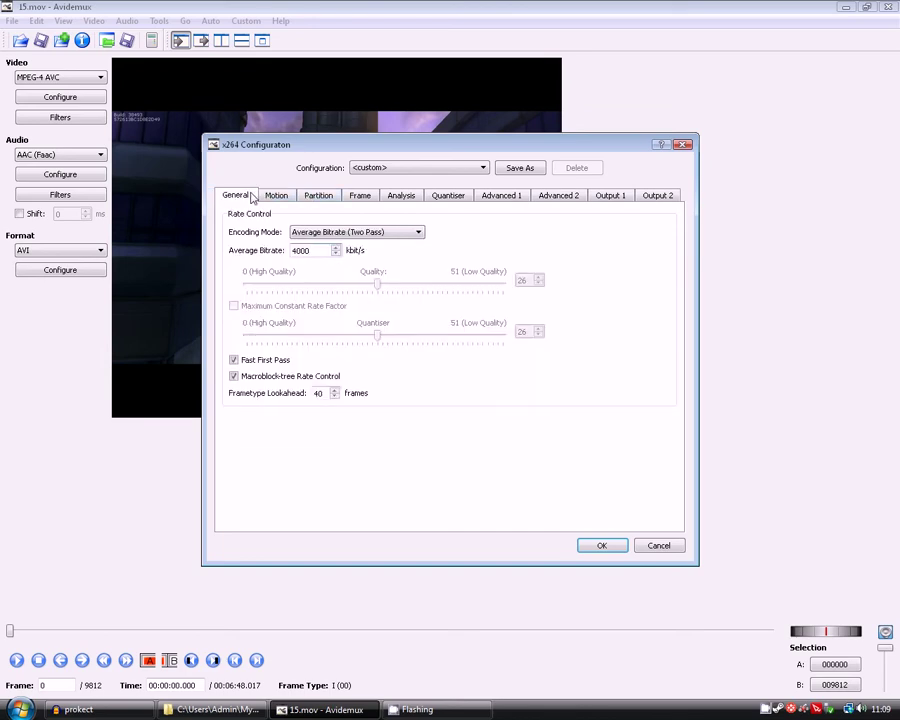
# Confirm the x264 two-pass settings and set the AAC (Faac) bitrate to 160.
pyautogui.click(623, 549)
pyautogui.click(66, 180)
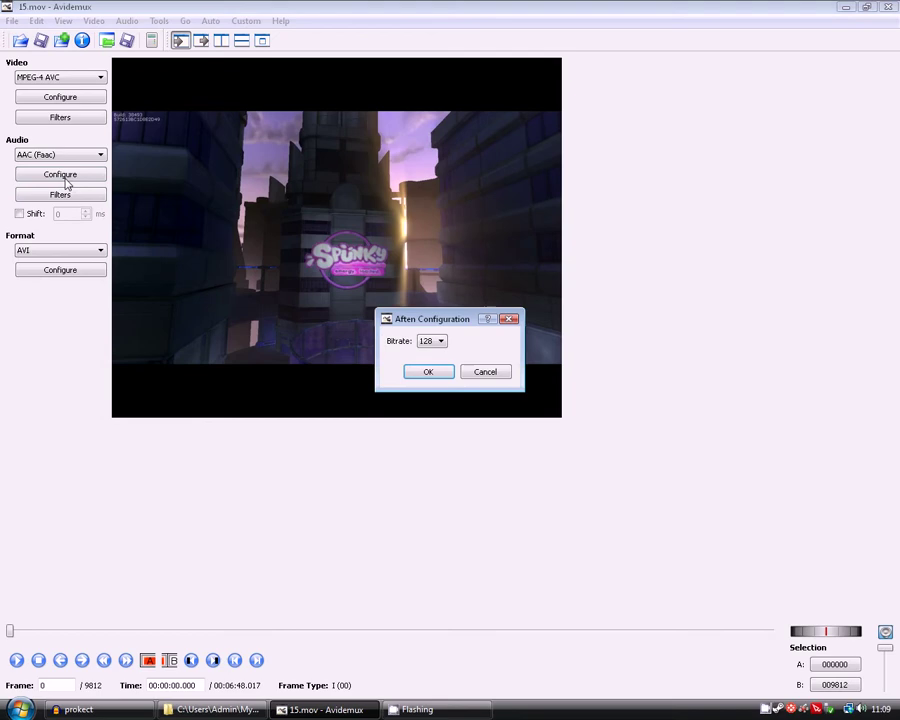
pyautogui.click(440, 341)
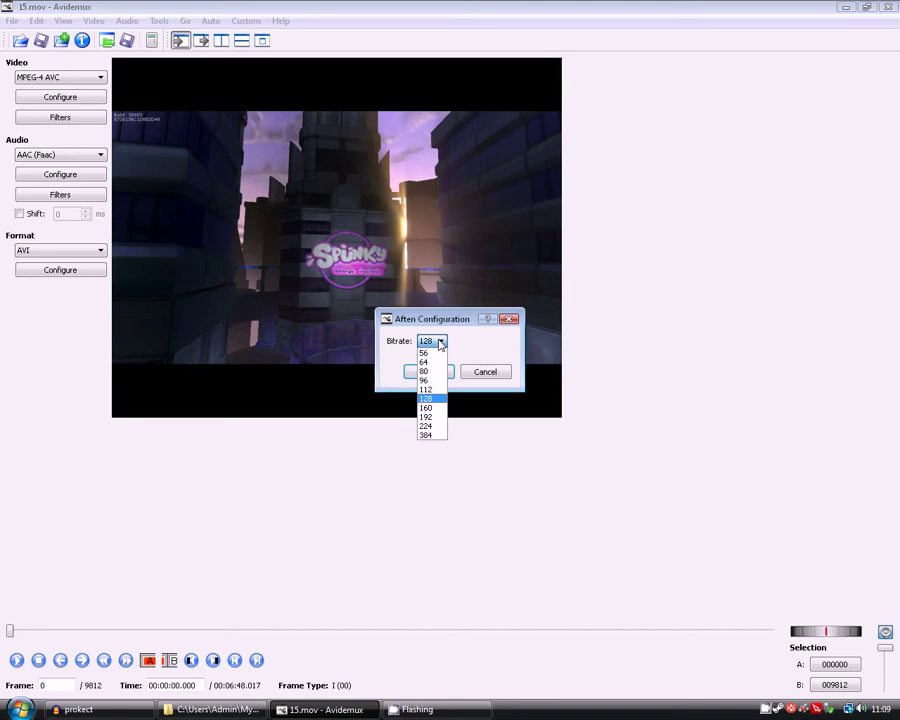
pyautogui.click(437, 409)
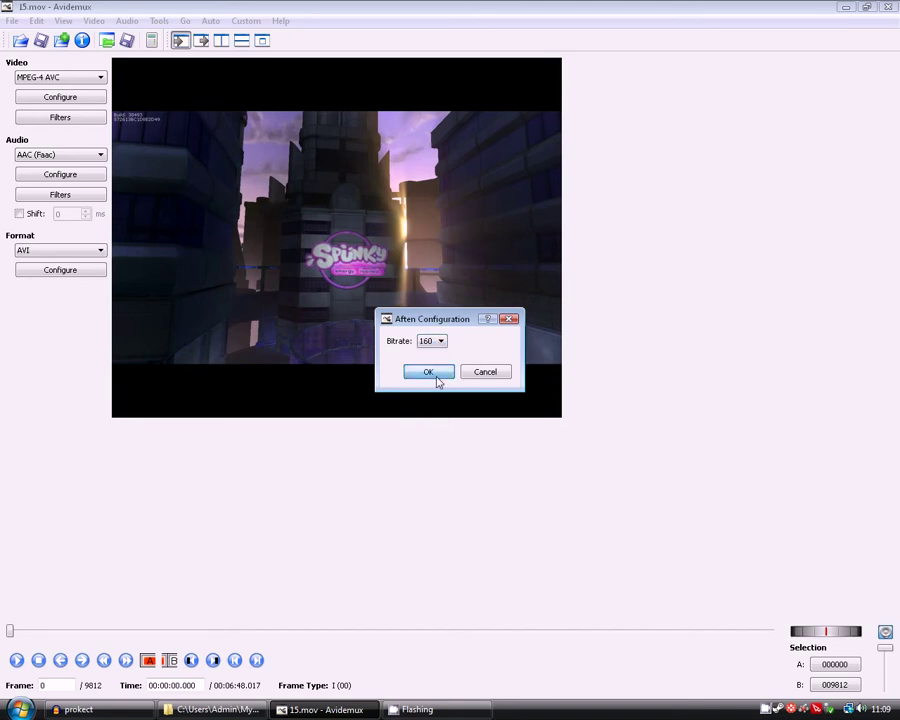
pyautogui.click(436, 376)
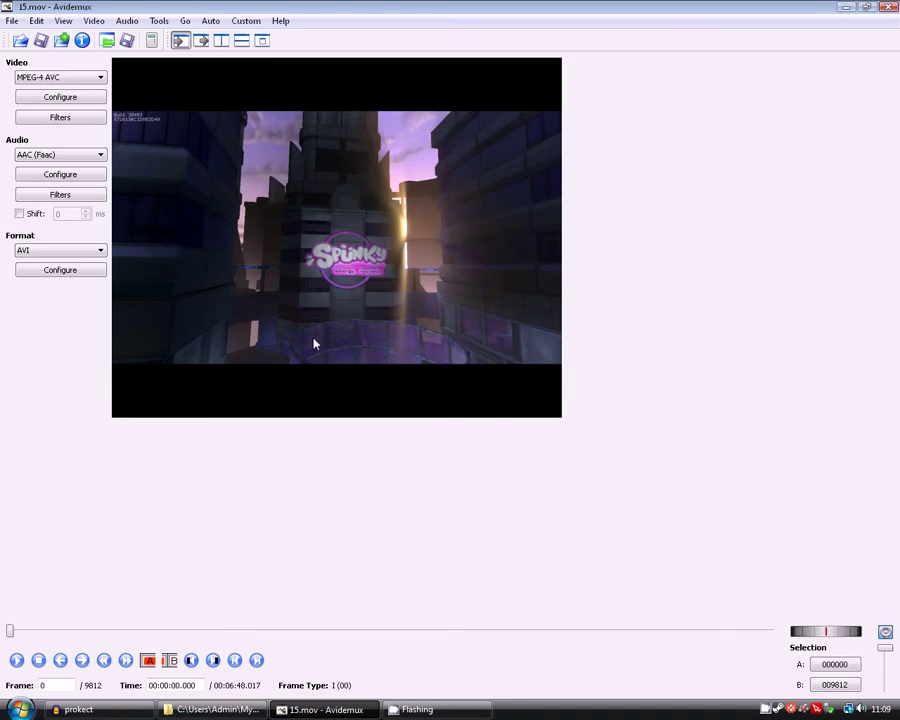
pyautogui.click(11, 21)
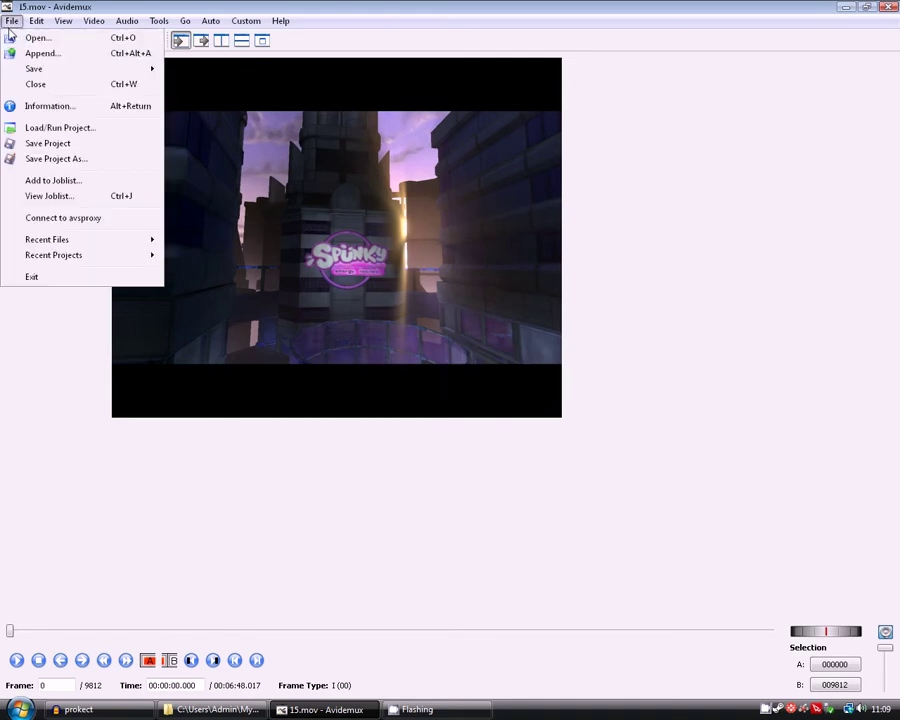
pyautogui.moveTo(40, 70)
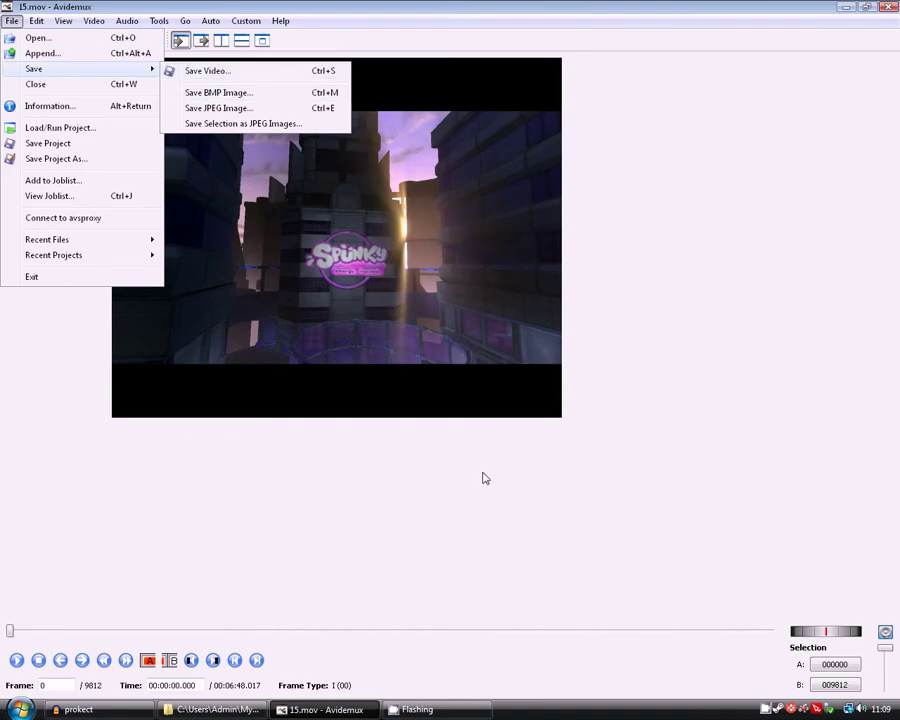
pyautogui.click(501, 518)
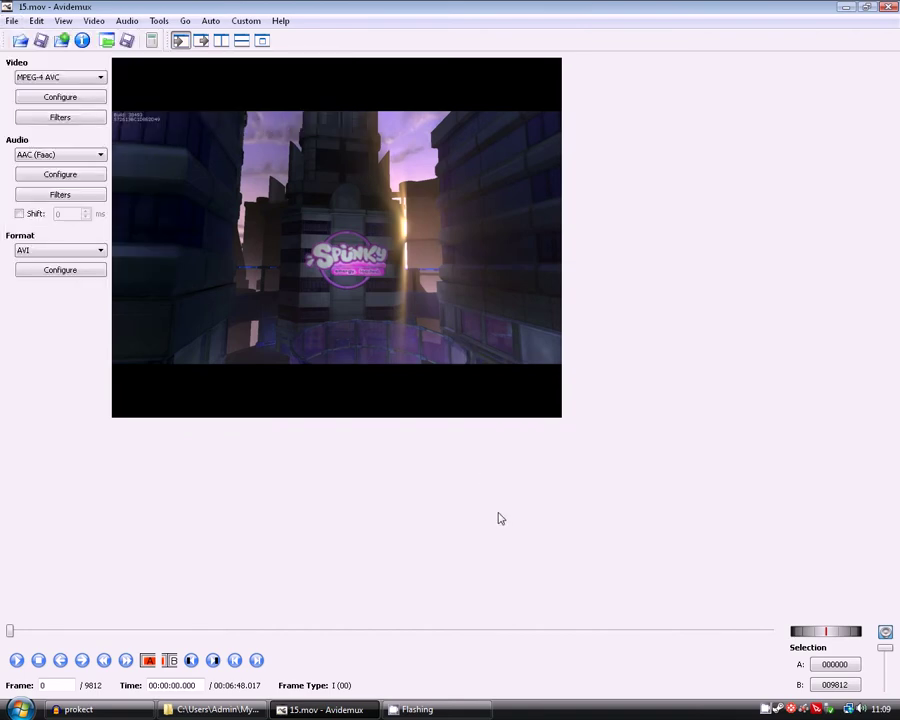
pyautogui.click(17, 661)
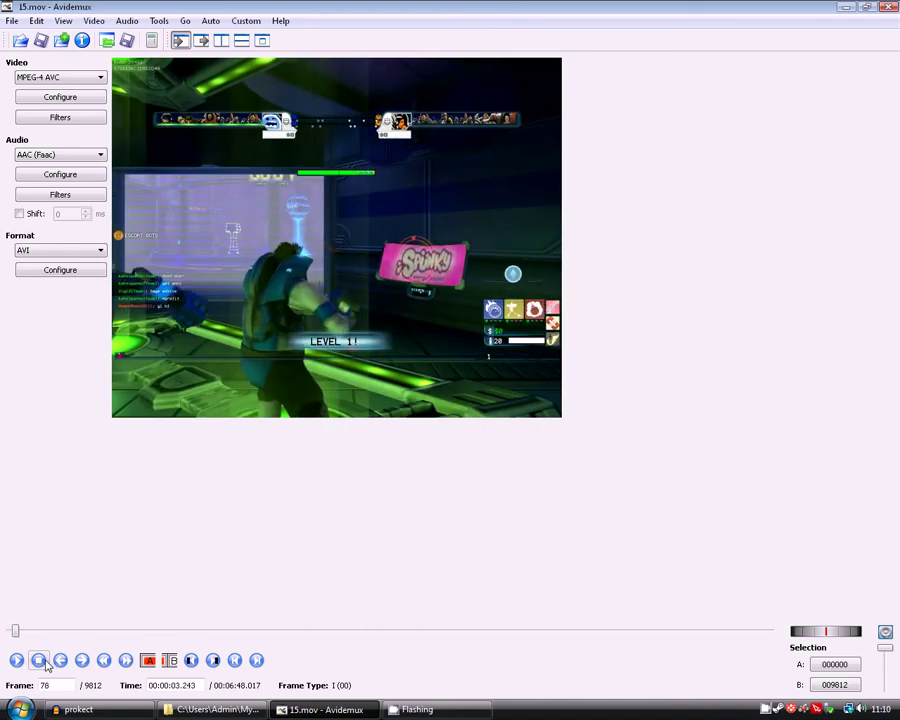
pyautogui.click(44, 665)
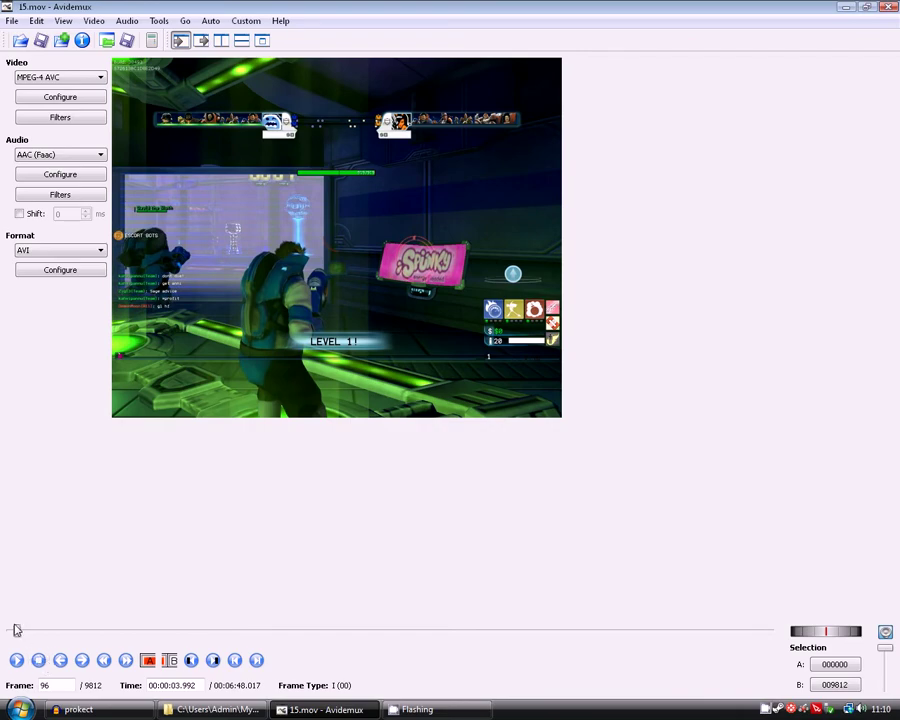
pyautogui.moveTo(16, 630); pyautogui.dragTo(7, 630)
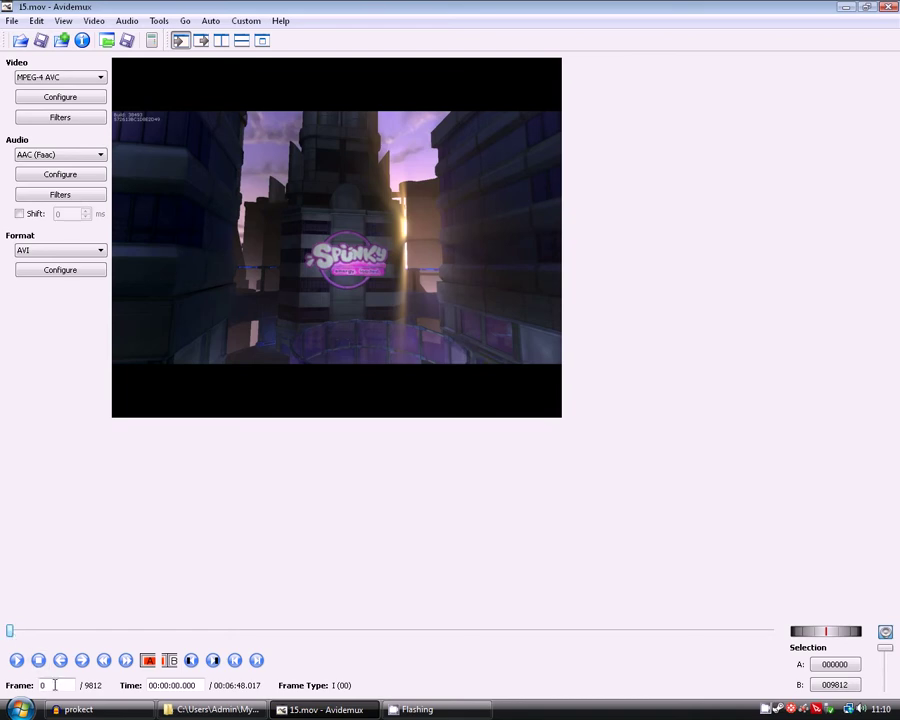
pyautogui.click(20, 214)
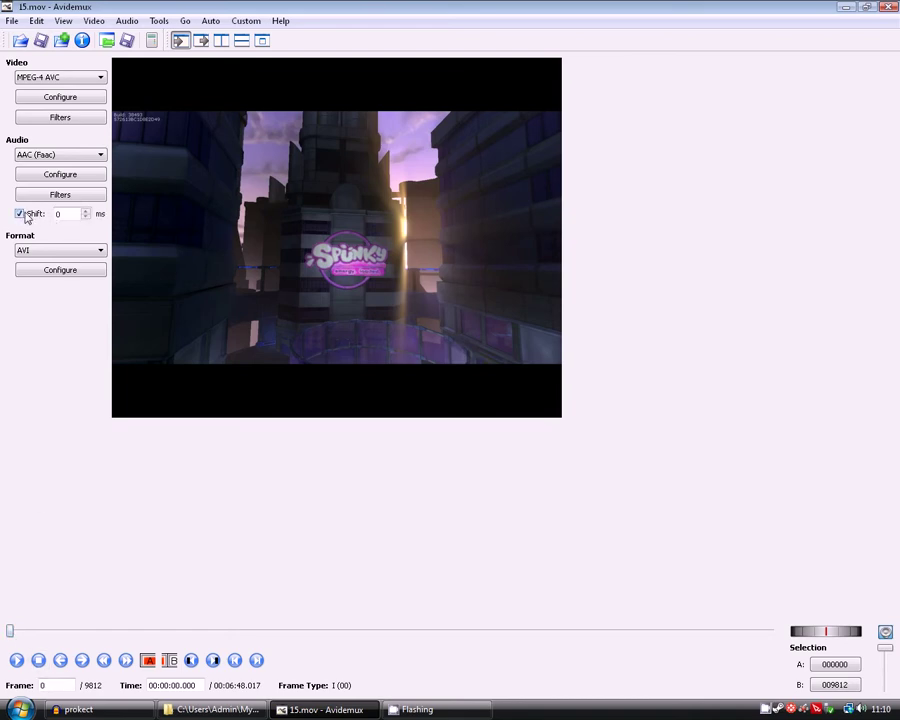
pyautogui.click(20, 215)
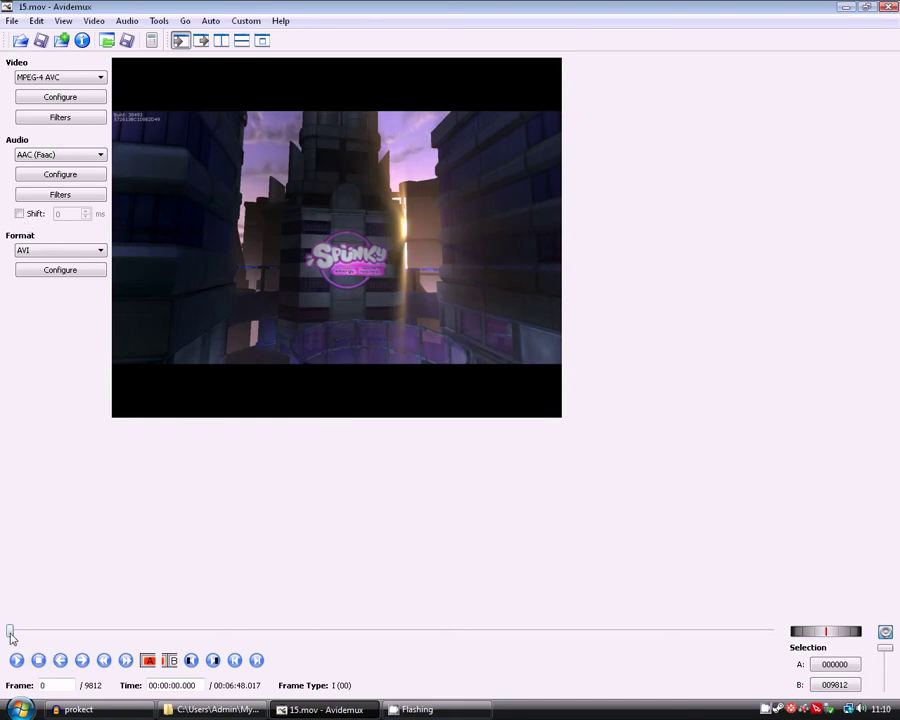
# Set marker A at frame 62 and marker B at frame 9502 on the 15.mov timeline.
pyautogui.moveTo(12, 632); pyautogui.dragTo(15, 633)
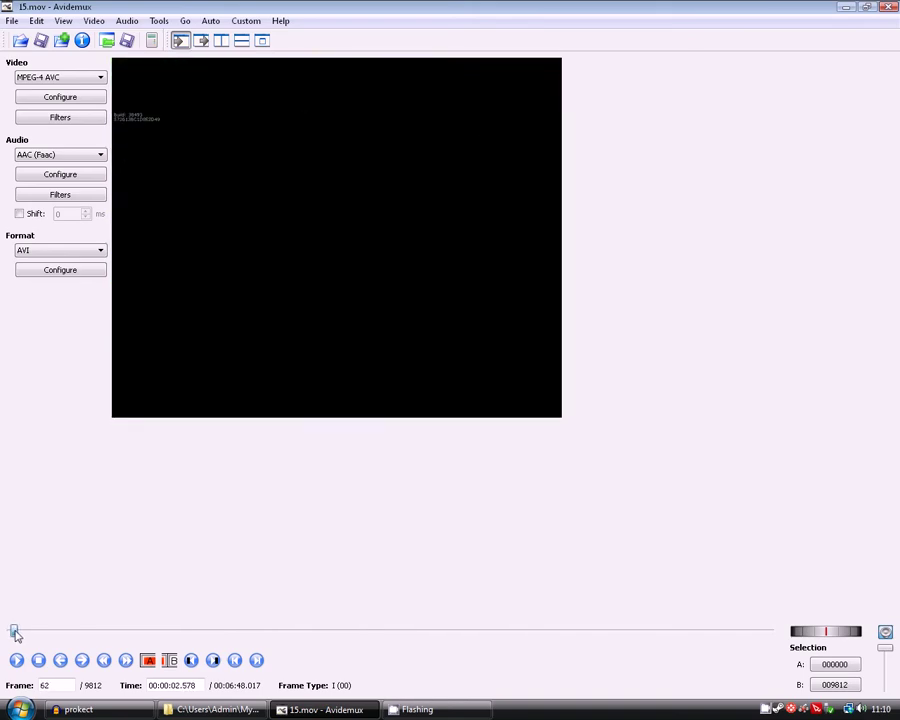
pyautogui.click(148, 660)
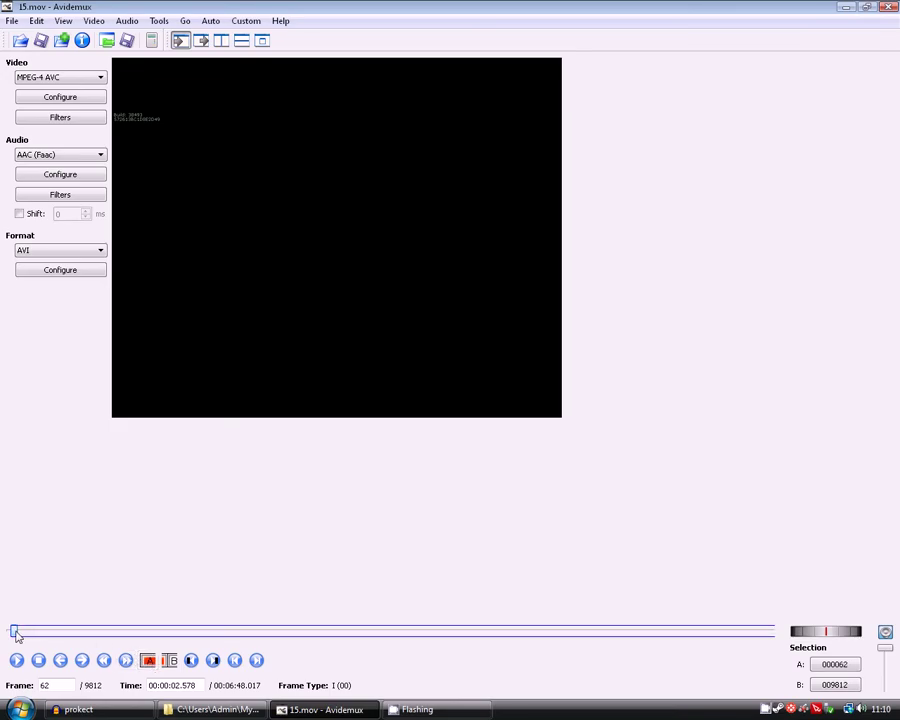
pyautogui.moveTo(16, 634); pyautogui.dragTo(750, 623)
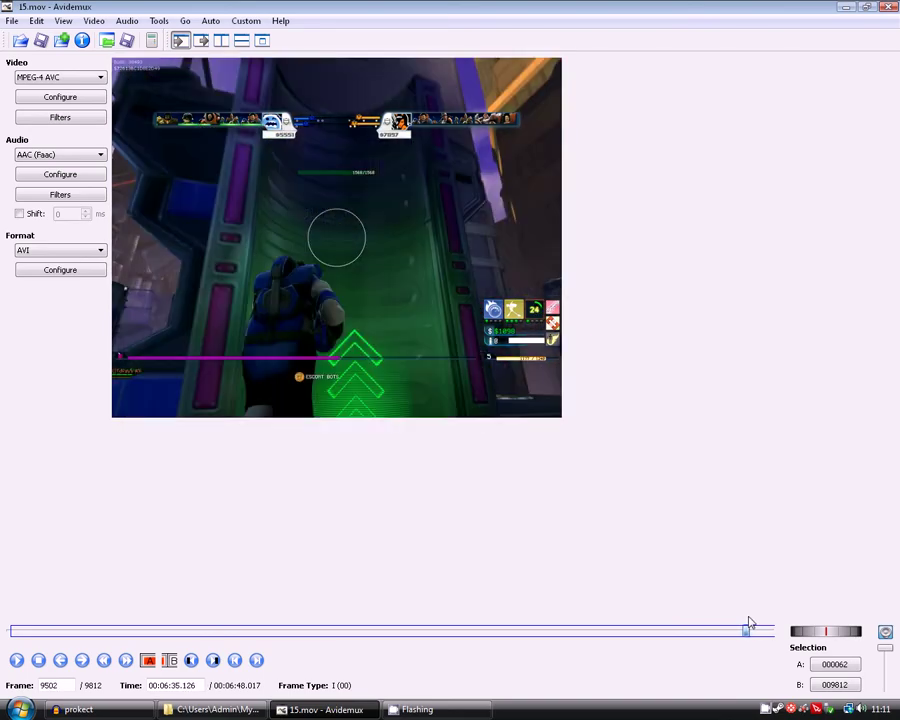
pyautogui.click(172, 662)
pyautogui.click(36, 630)
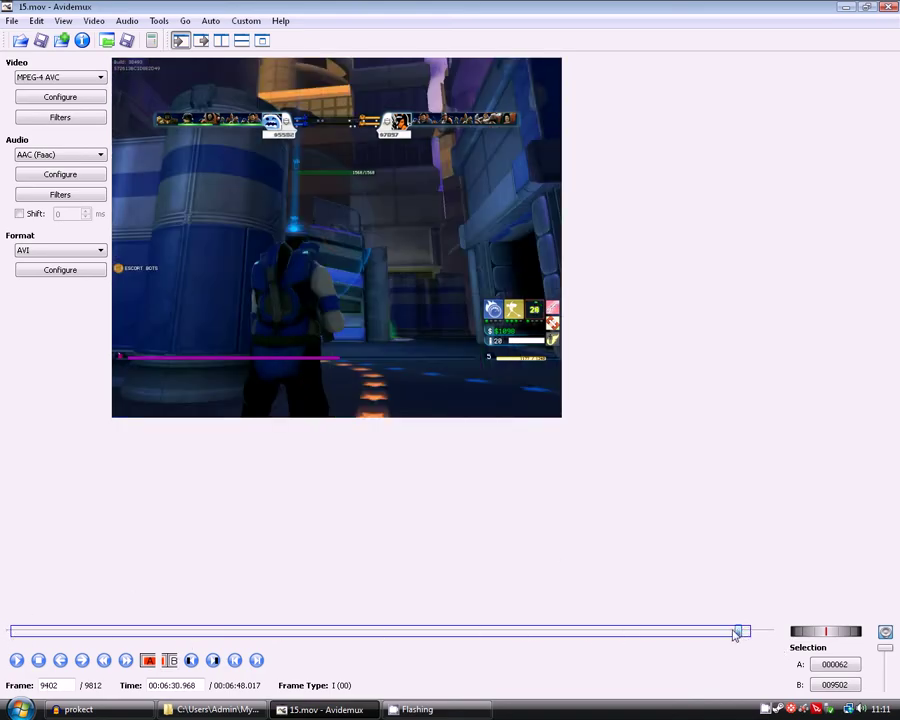
pyautogui.moveTo(740, 630); pyautogui.dragTo(15, 650)
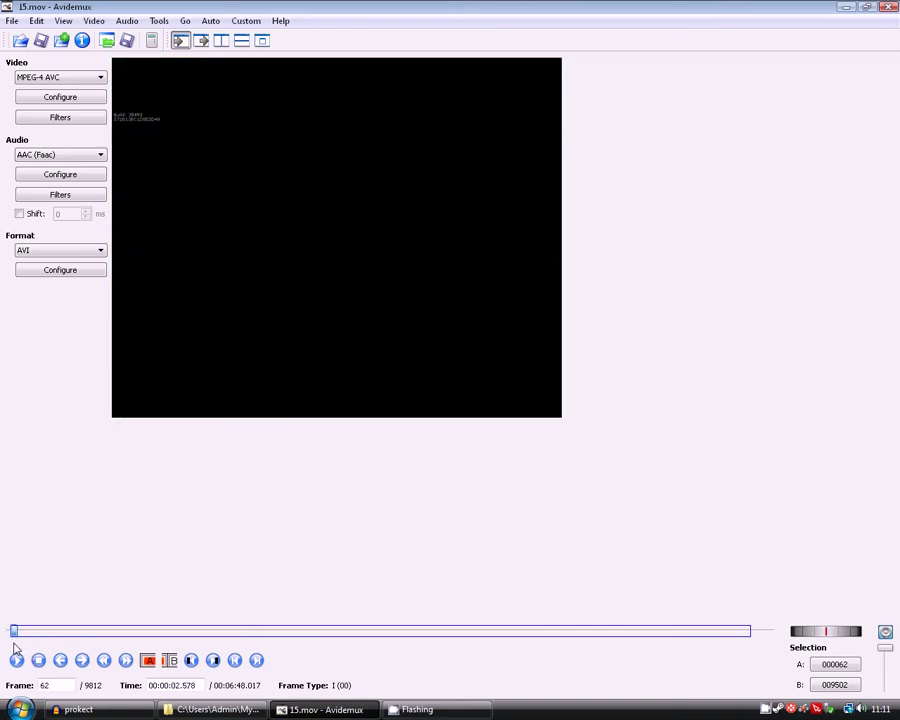
# Check the file types offered in the Save Video dialog, then cancel without saving.
pyautogui.click(12, 21)
pyautogui.moveTo(34, 69)
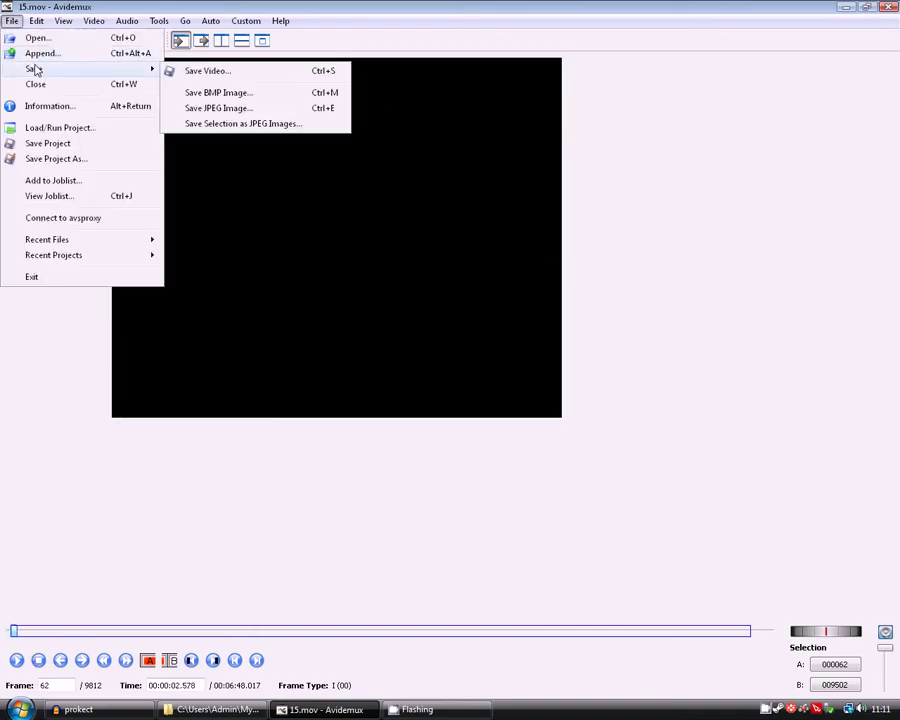
pyautogui.click(224, 73)
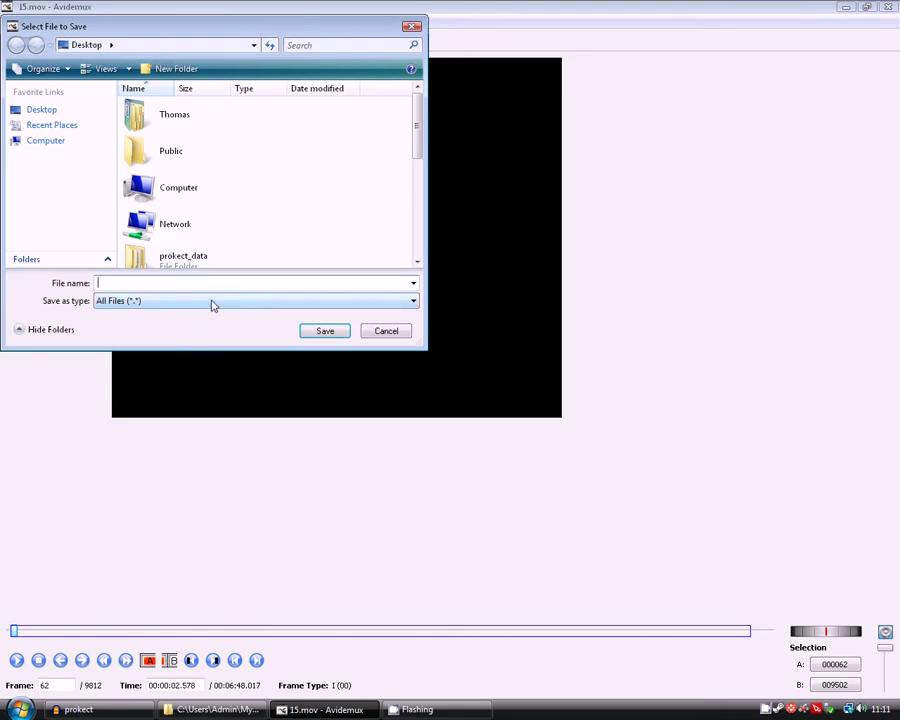
pyautogui.click(141, 304)
pyautogui.click(140, 300)
pyautogui.moveTo(201, 36); pyautogui.dragTo(515, 79)
pyautogui.click(699, 377)
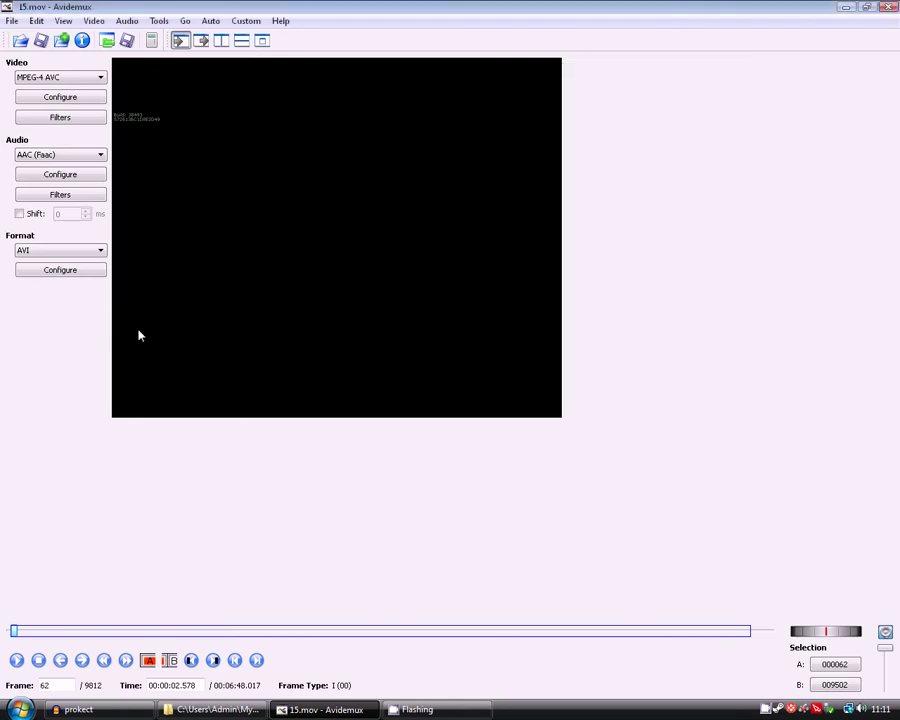
# Switch the output container from AVI to MP4, keeping MPEG-4 AVC video.
pyautogui.click(26, 255)
pyautogui.click(42, 323)
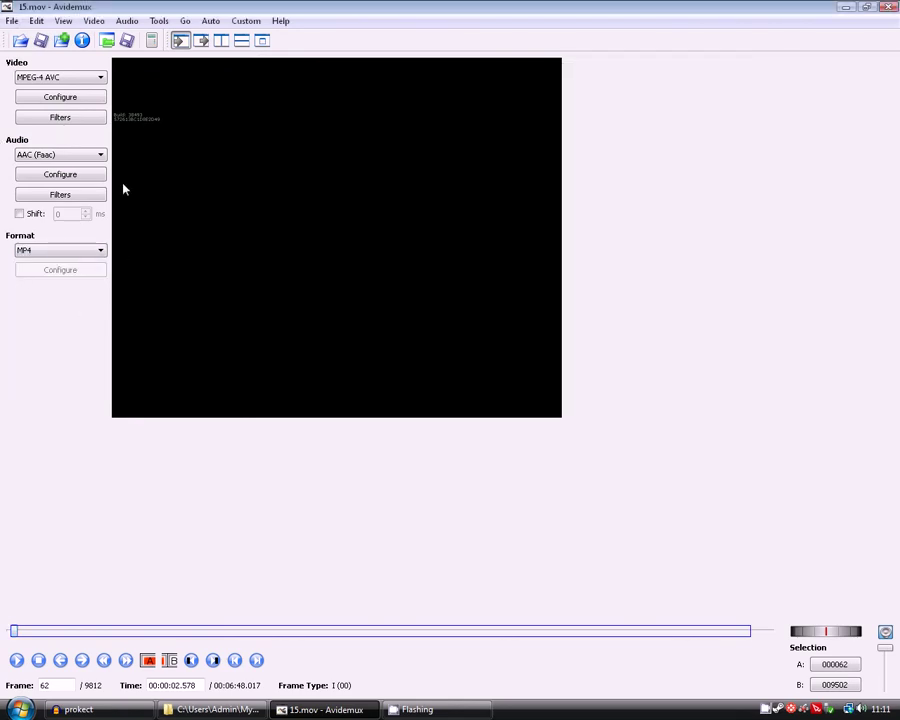
pyautogui.click(69, 80)
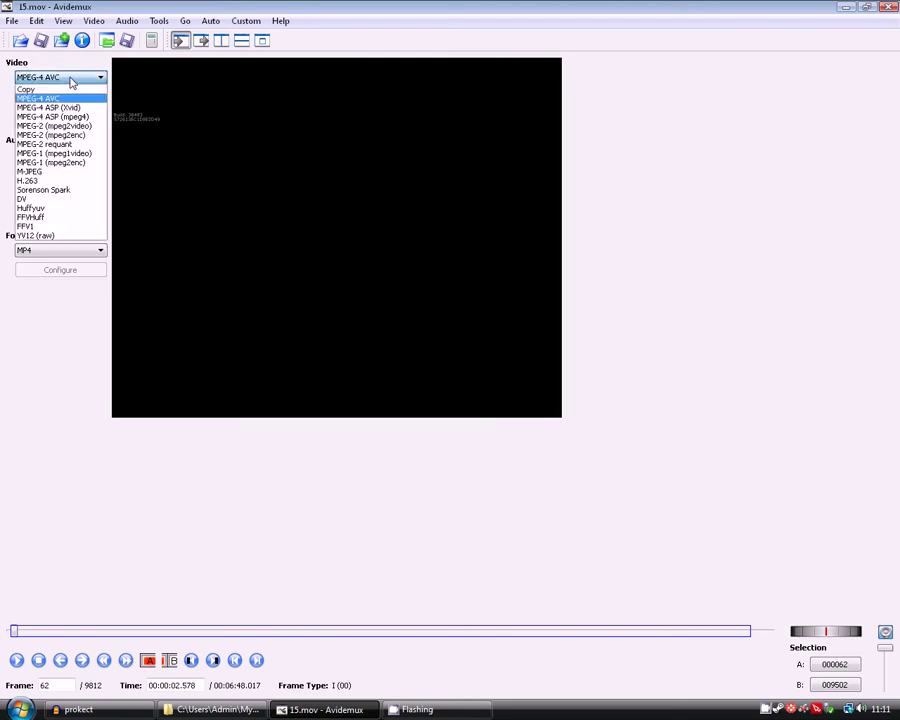
pyautogui.click(71, 82)
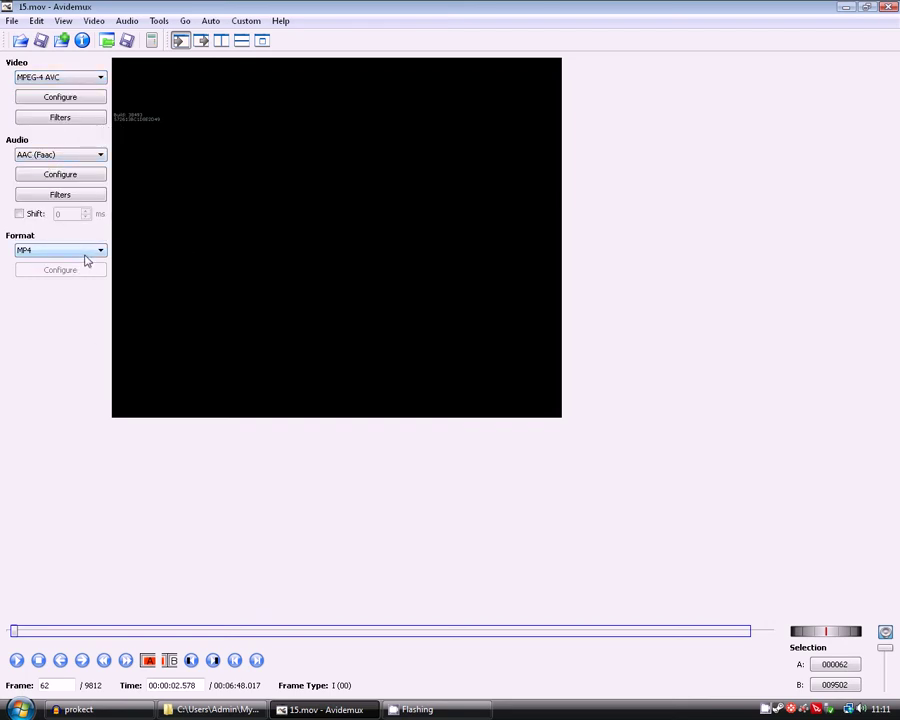
# Save the trimmed clip to the Desktop as ghert.mp4, starting the first encoding pass.
pyautogui.click(12, 20)
pyautogui.moveTo(34, 68)
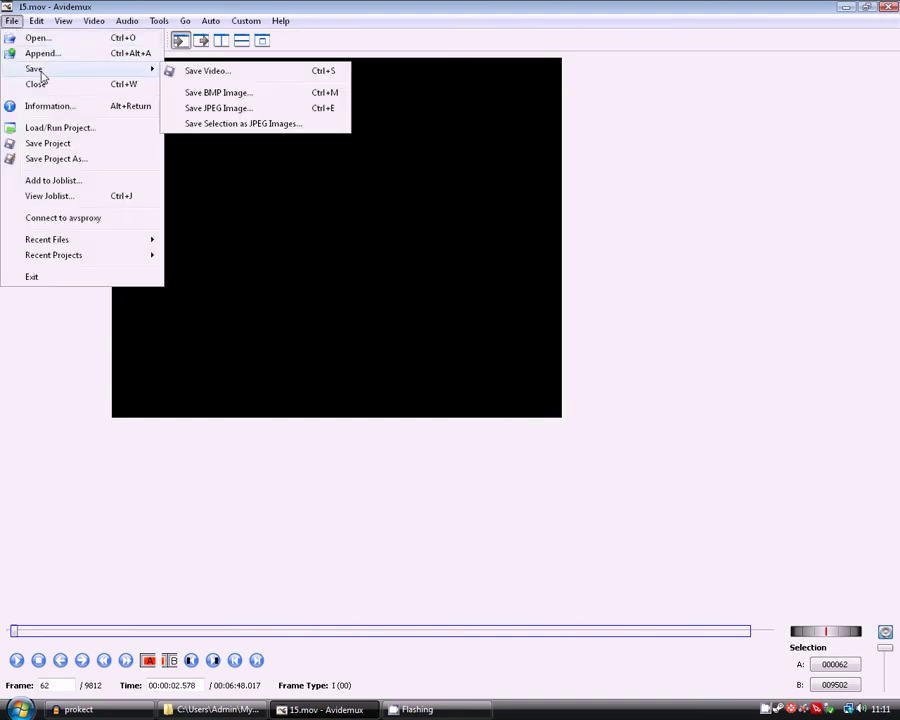
pyautogui.click(212, 72)
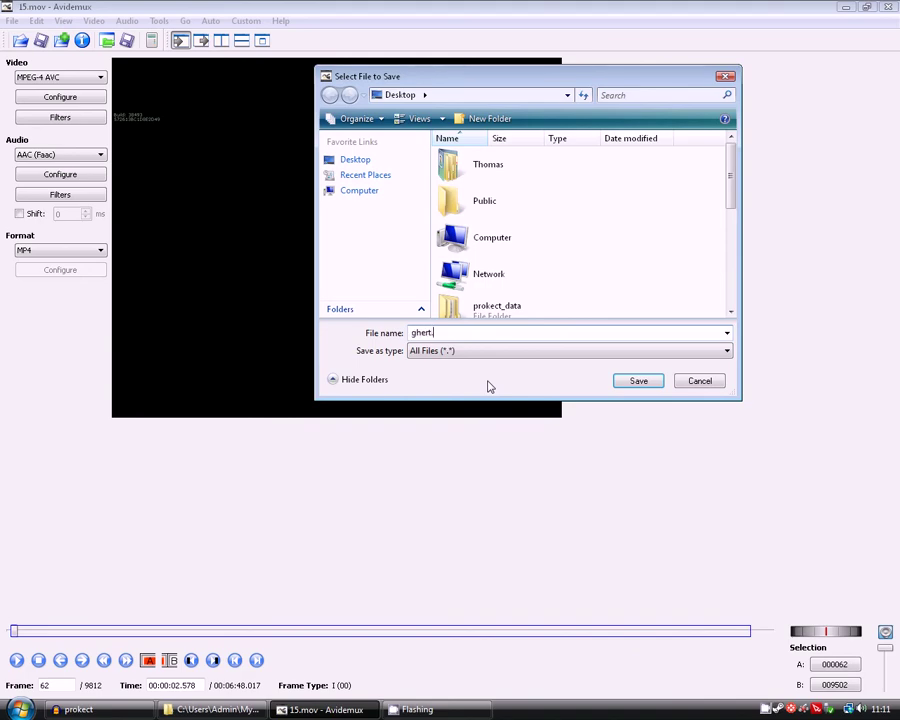
pyautogui.write('ghert.mp4')
pyautogui.click(654, 382)
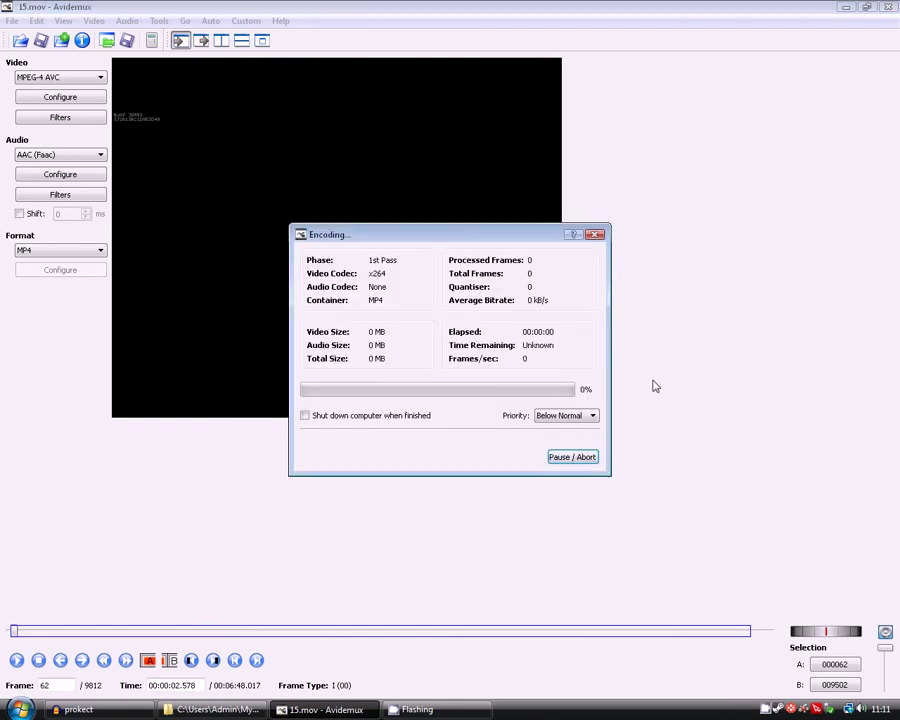
# Set encoding priority to High and let the encode reach about 9% of its second pass.
pyautogui.click(580, 415)
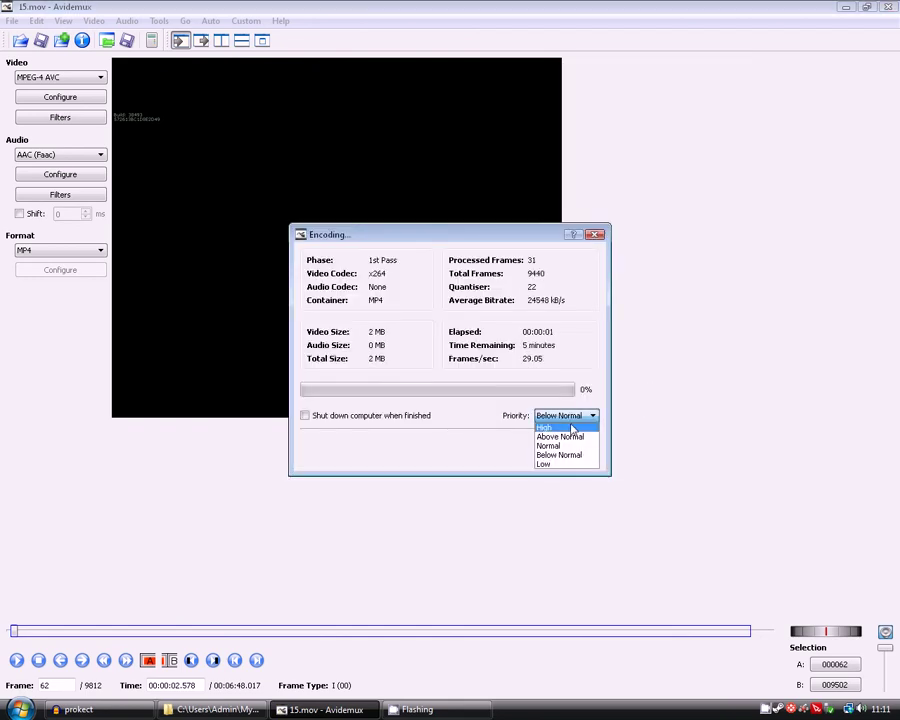
pyautogui.click(573, 427)
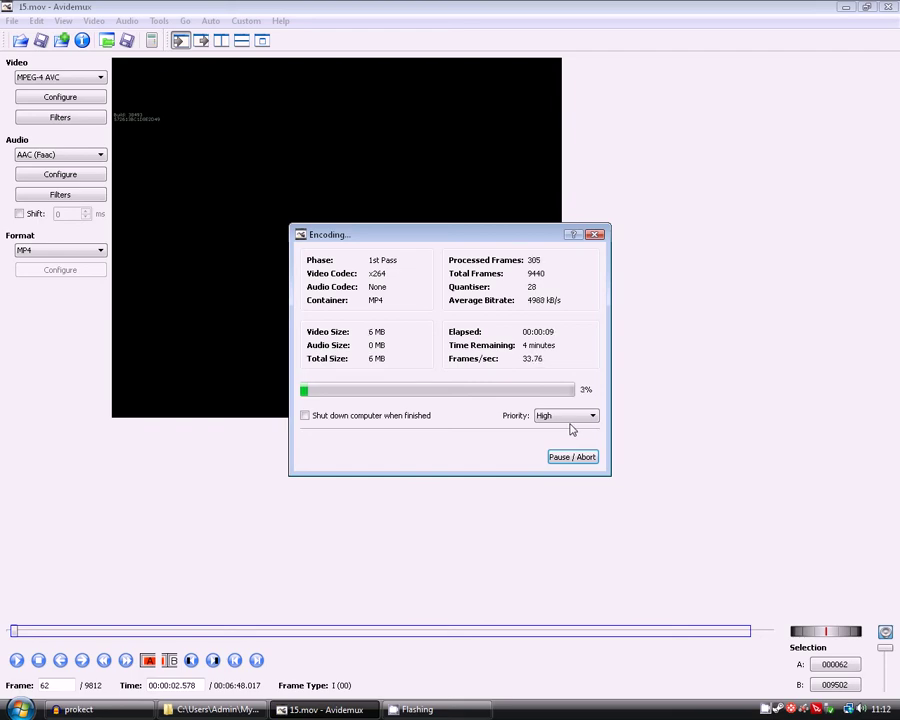
pyautogui.rightClick(767, 710)
pyautogui.click(805, 662)
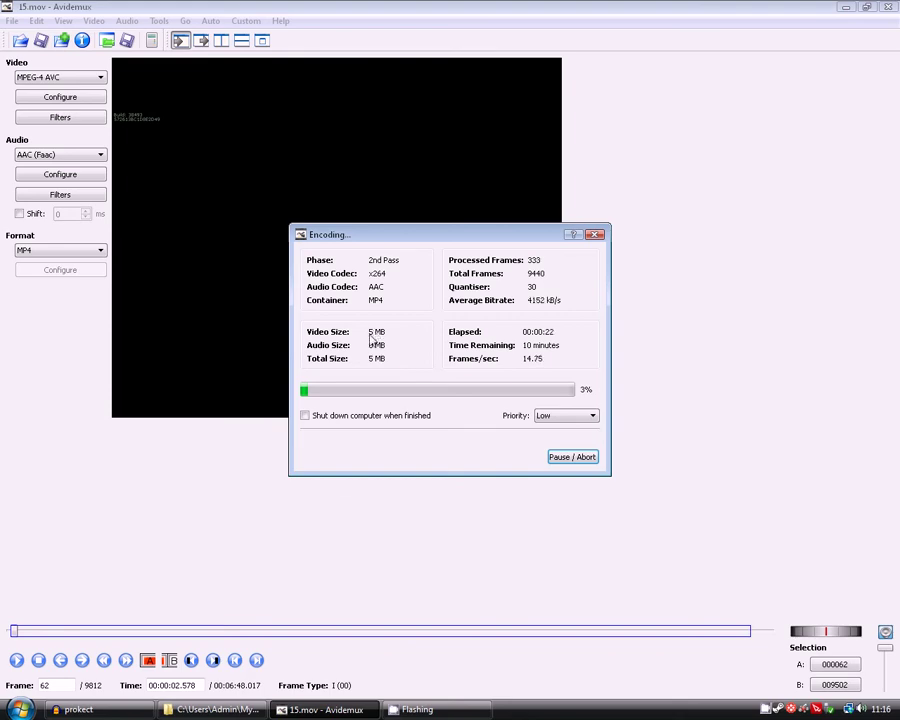
pyautogui.click(212, 709)
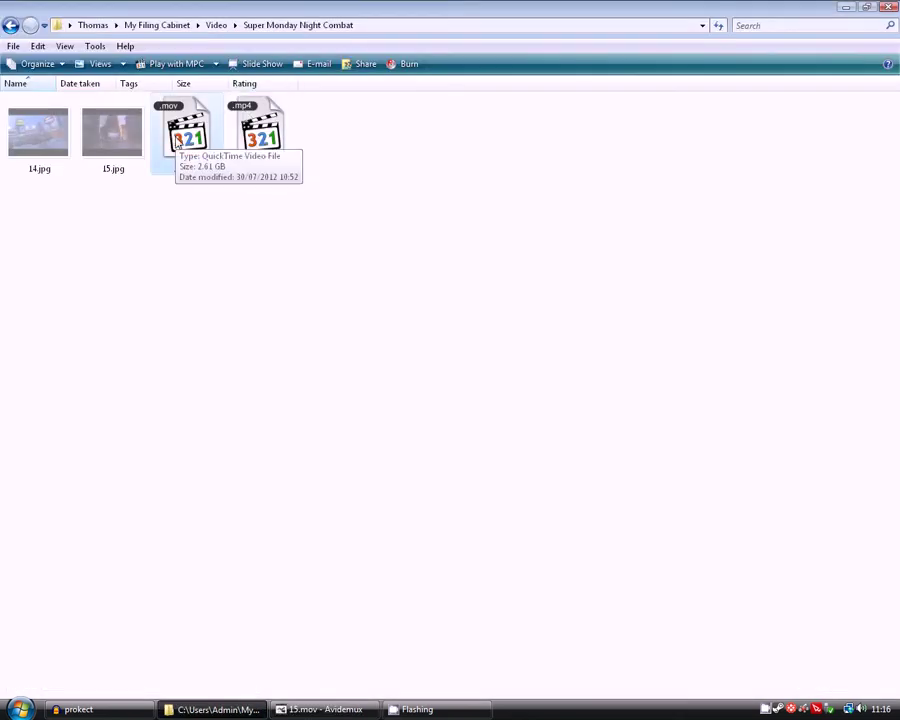
pyautogui.click(301, 710)
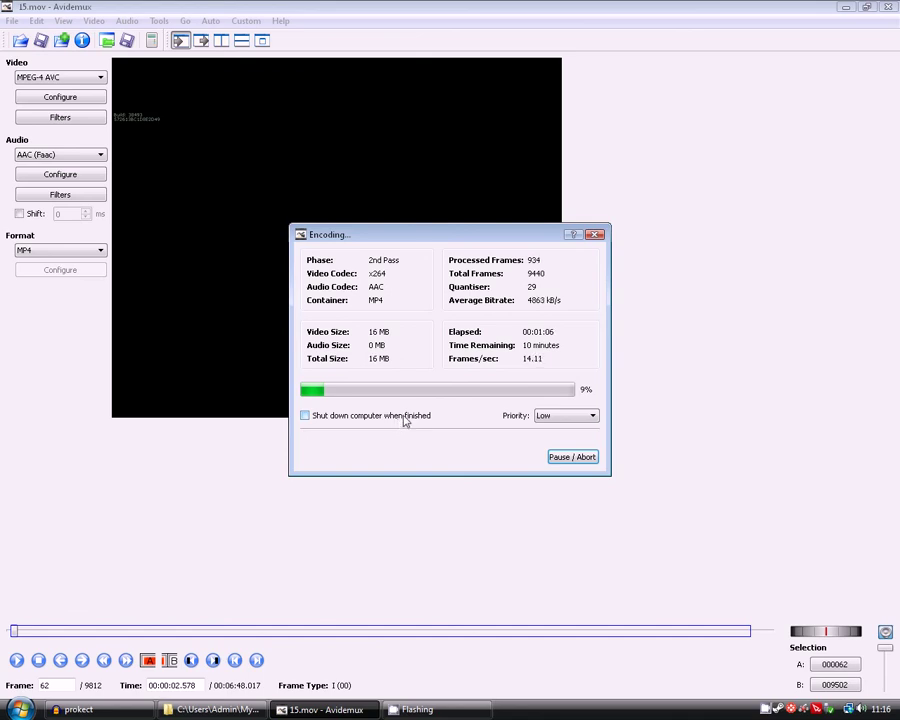
# Dismiss the ghert.mp4 completion notice and minimise Avidemux to reveal the desktop.
pyautogui.rightClick(766, 708)
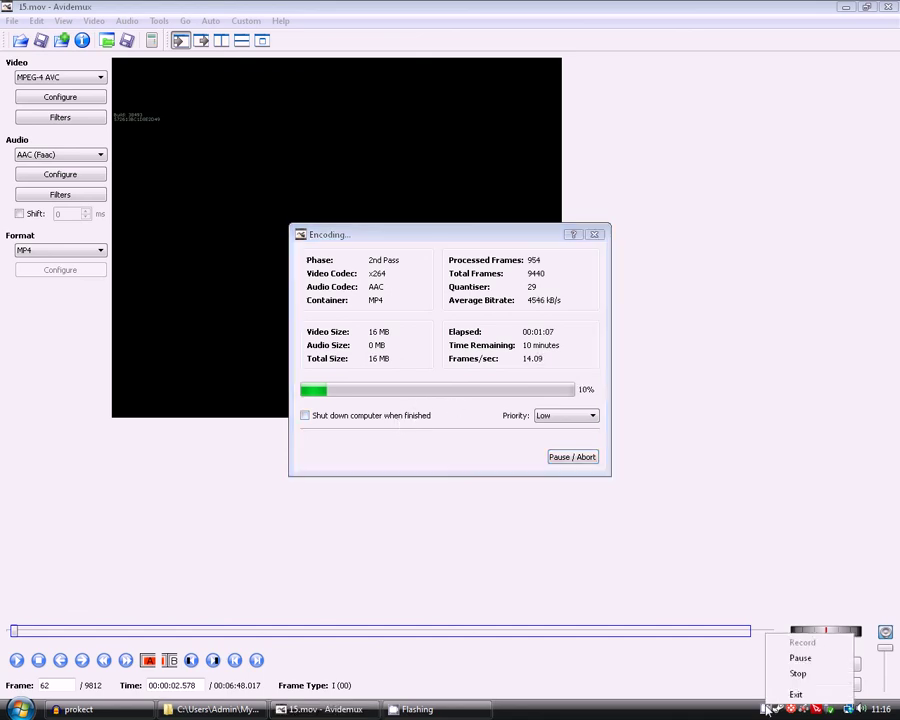
pyautogui.click(796, 659)
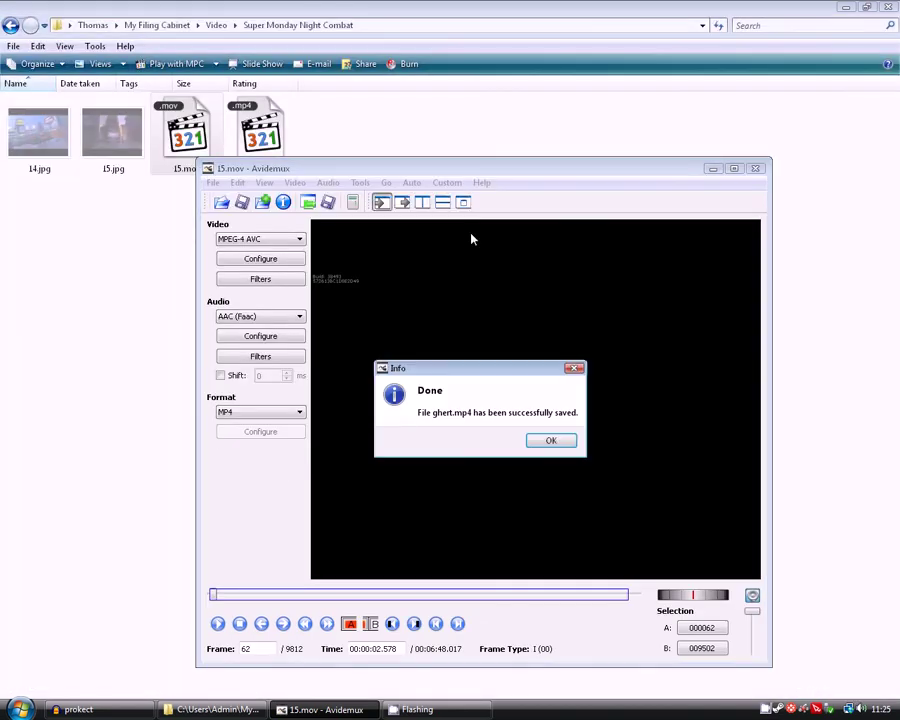
pyautogui.click(553, 441)
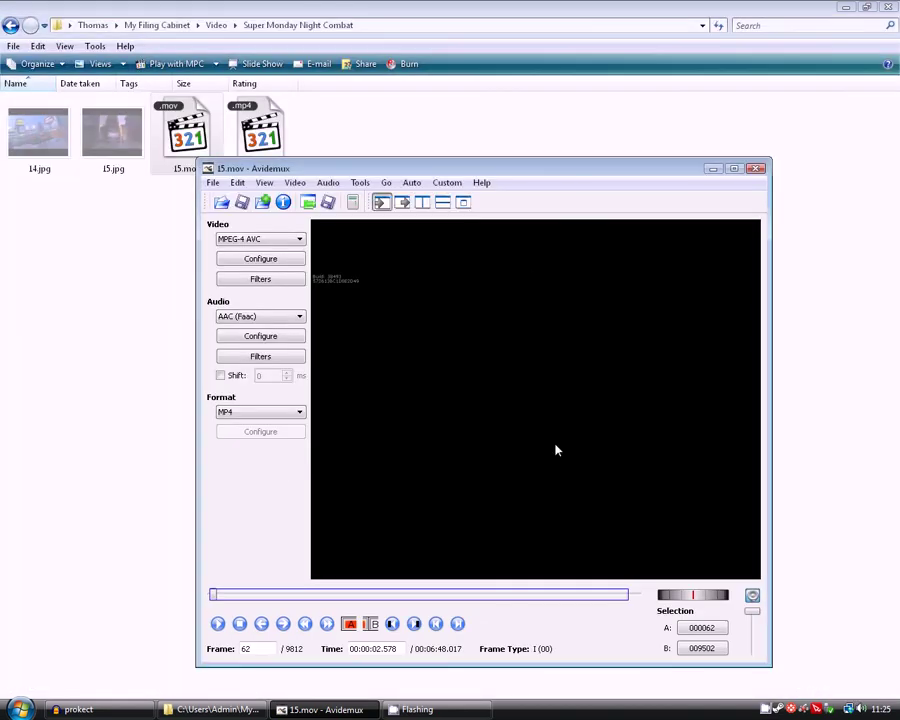
pyautogui.click(712, 170)
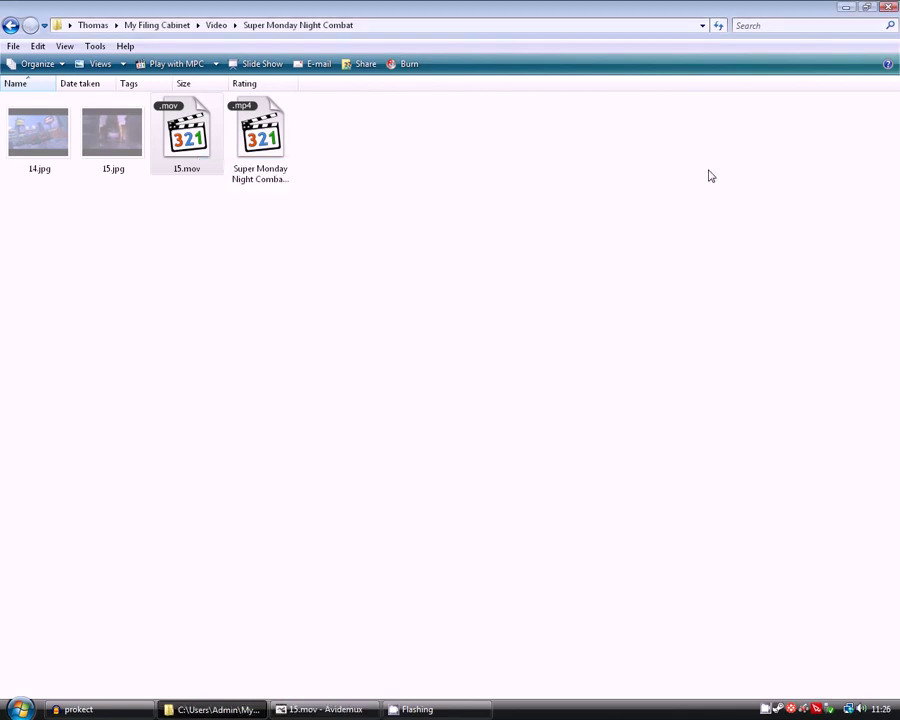
# Open ghert.mp4 from the desktop in Media Player Classic.
pyautogui.click(848, 9)
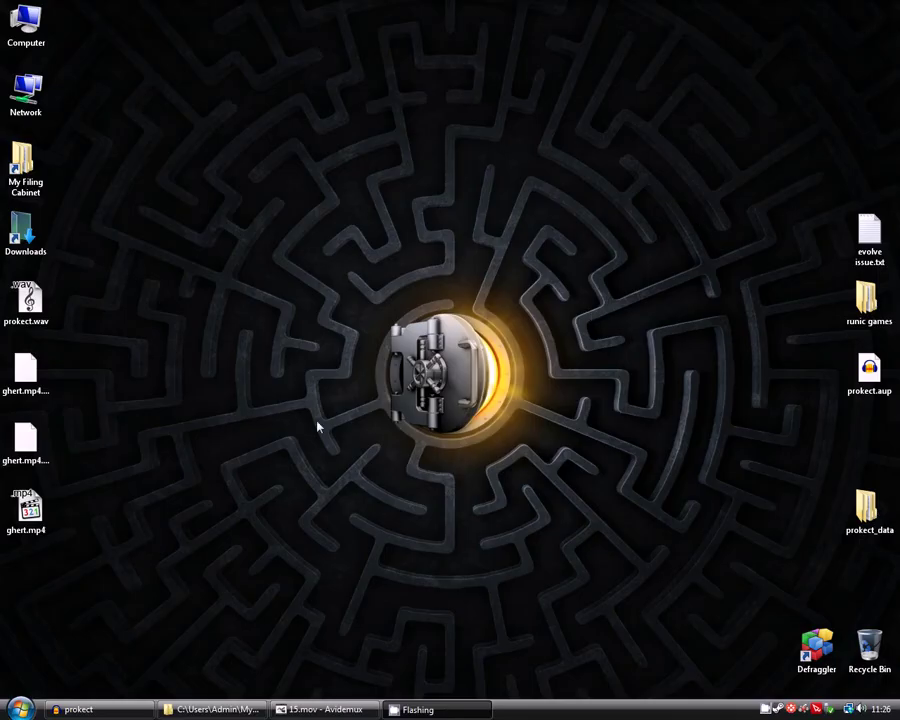
pyautogui.click(36, 513)
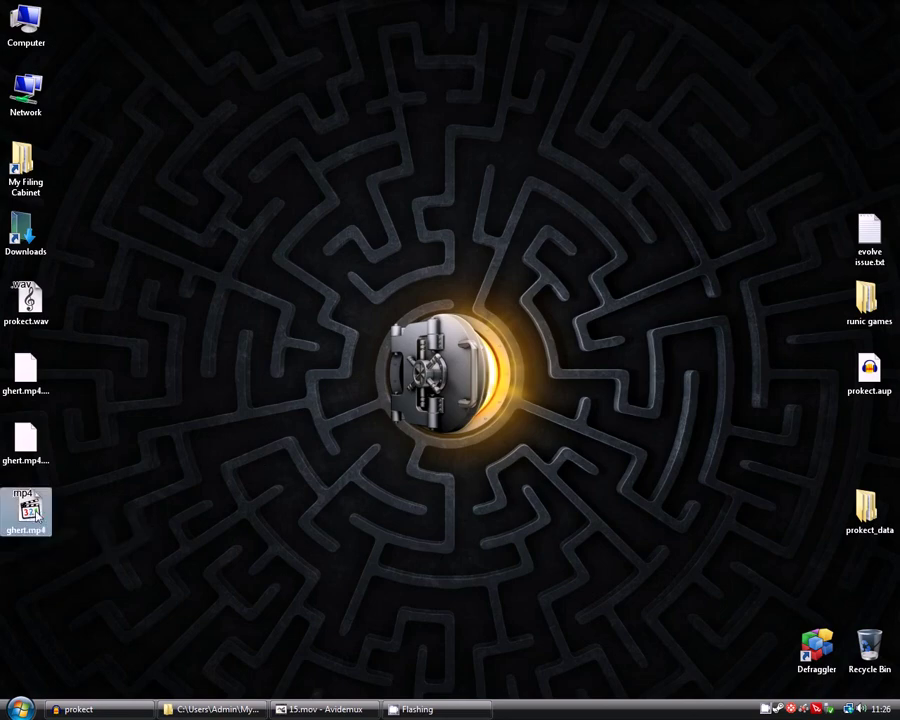
pyautogui.press('Return')
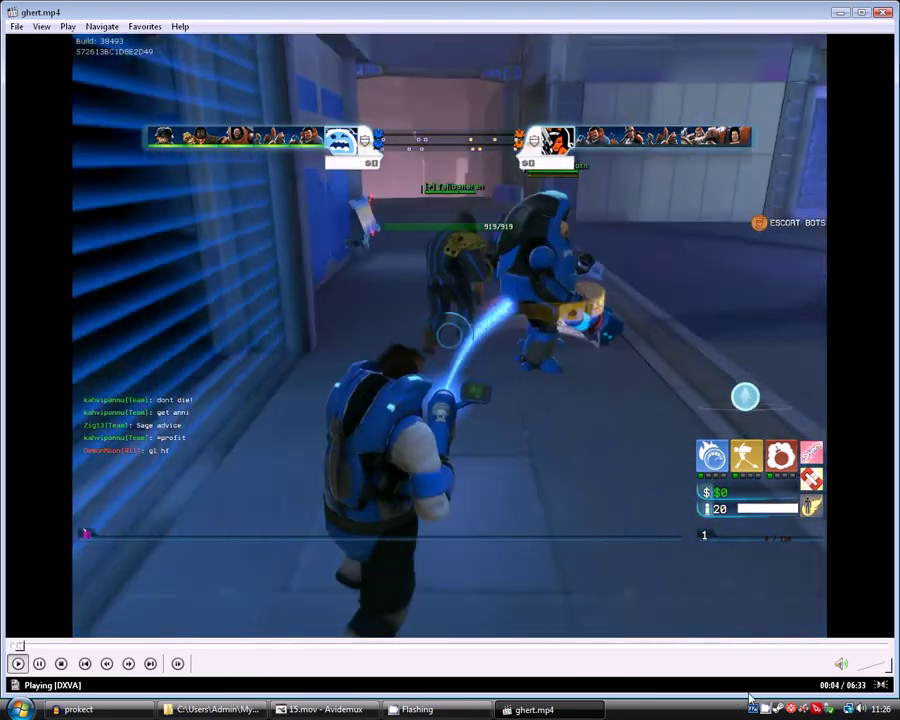
# Watch ghert.mp4 briefly fullscreen, return to windowed view, pause, then resume playback.
pyautogui.doubleClick(511, 378)
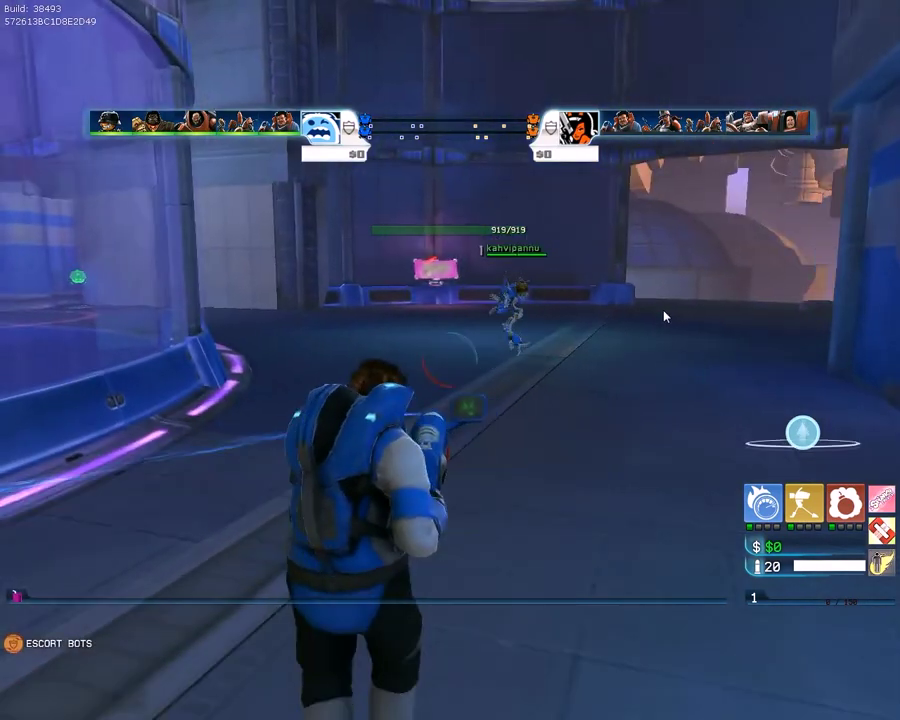
pyautogui.doubleClick(663, 317)
pyautogui.click(347, 393)
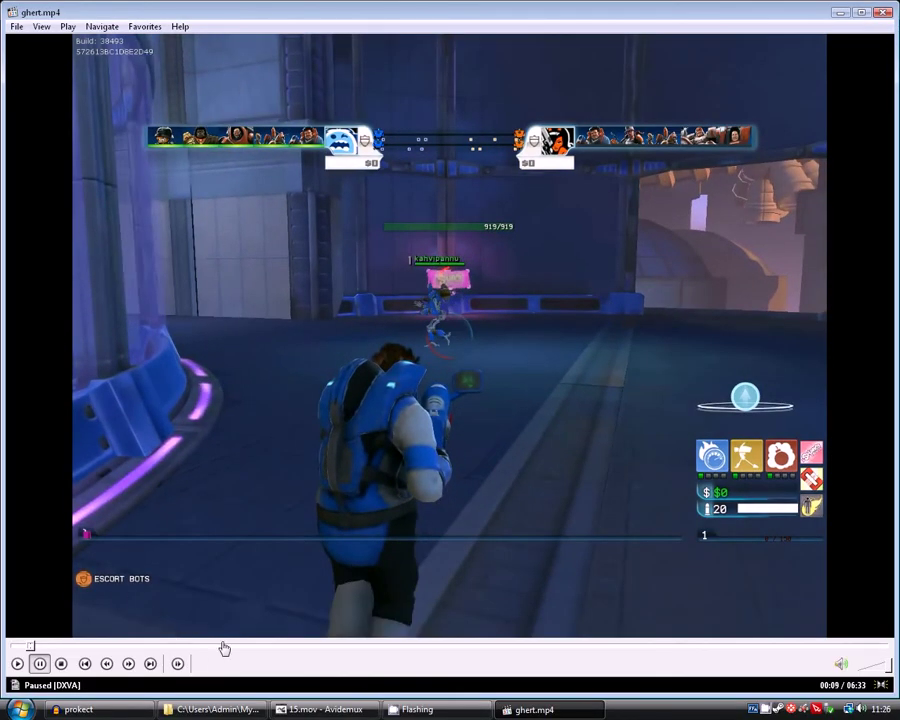
pyautogui.click(17, 663)
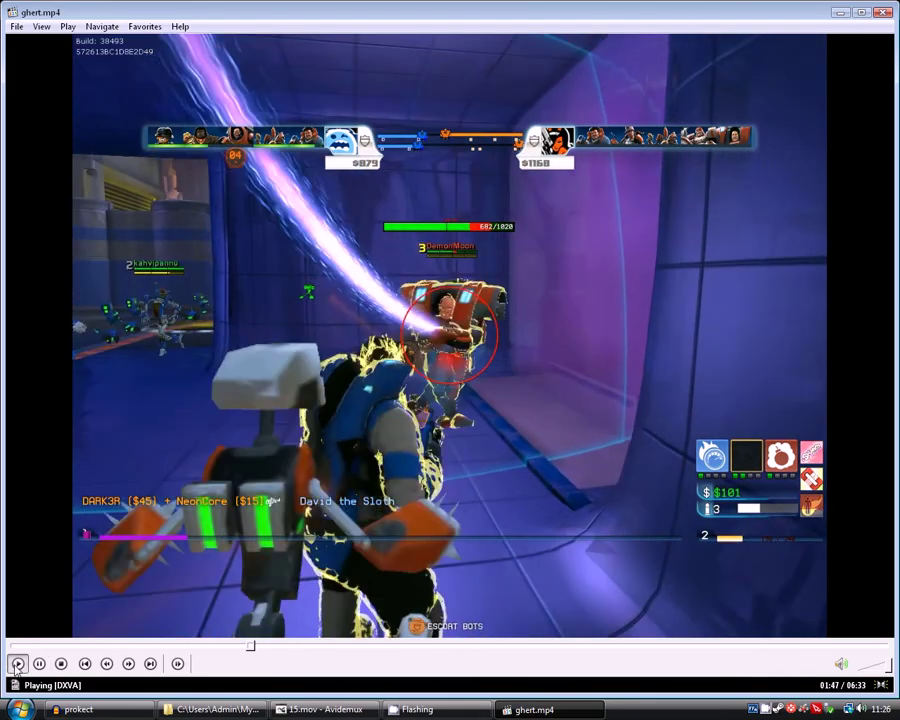